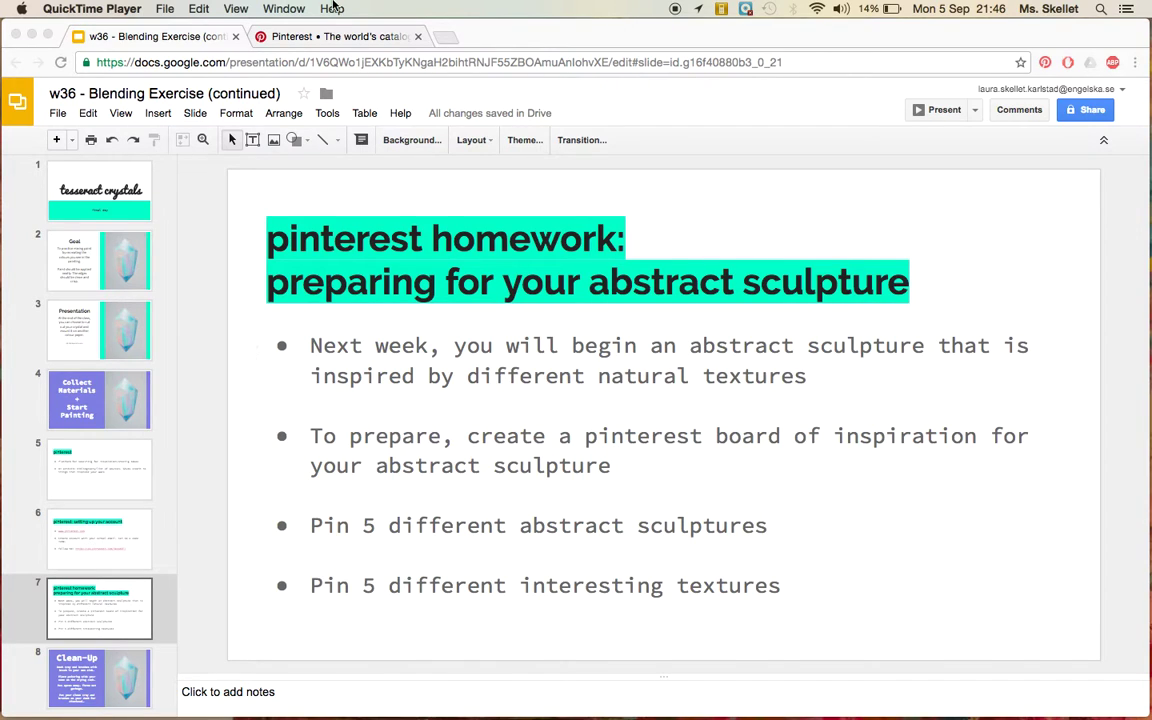
Switch to Pinterest and start a new board named "y9 - Abstract Sculpture Inspiration"
{"action": "left_click", "coordinate": [324, 37]}
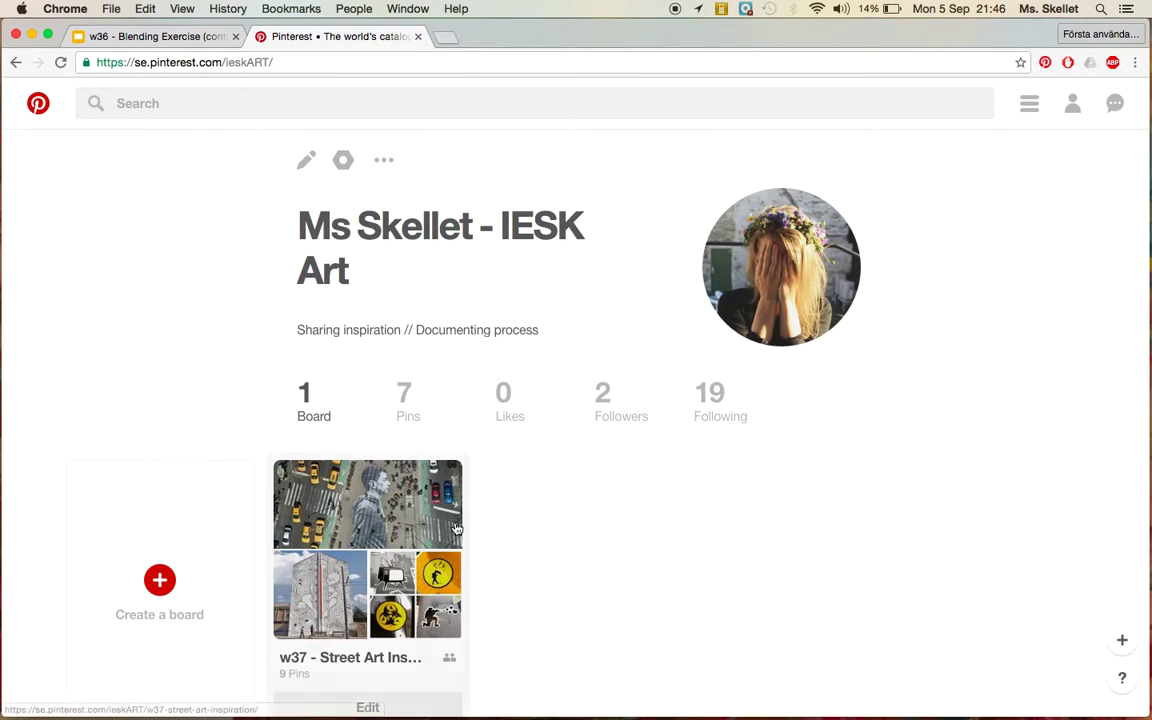
{"action": "scroll", "coordinate": [456, 540], "scroll_direction": "down", "scroll_amount": 1}
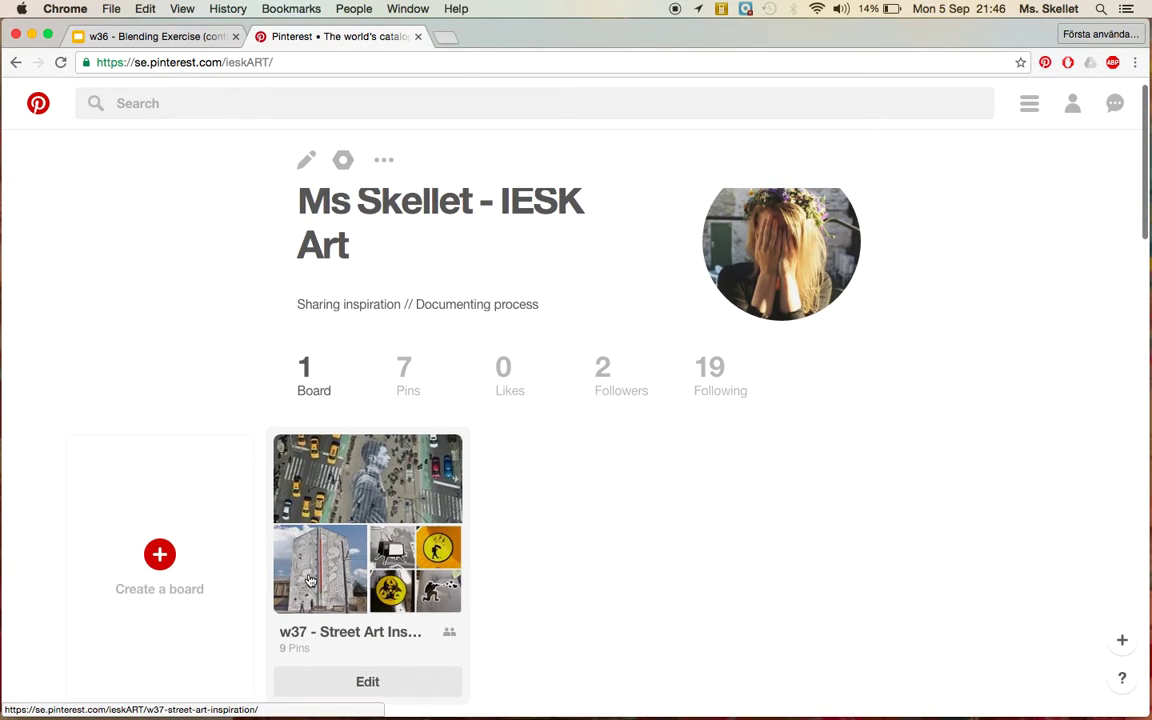
{"action": "left_click", "coordinate": [174, 545]}
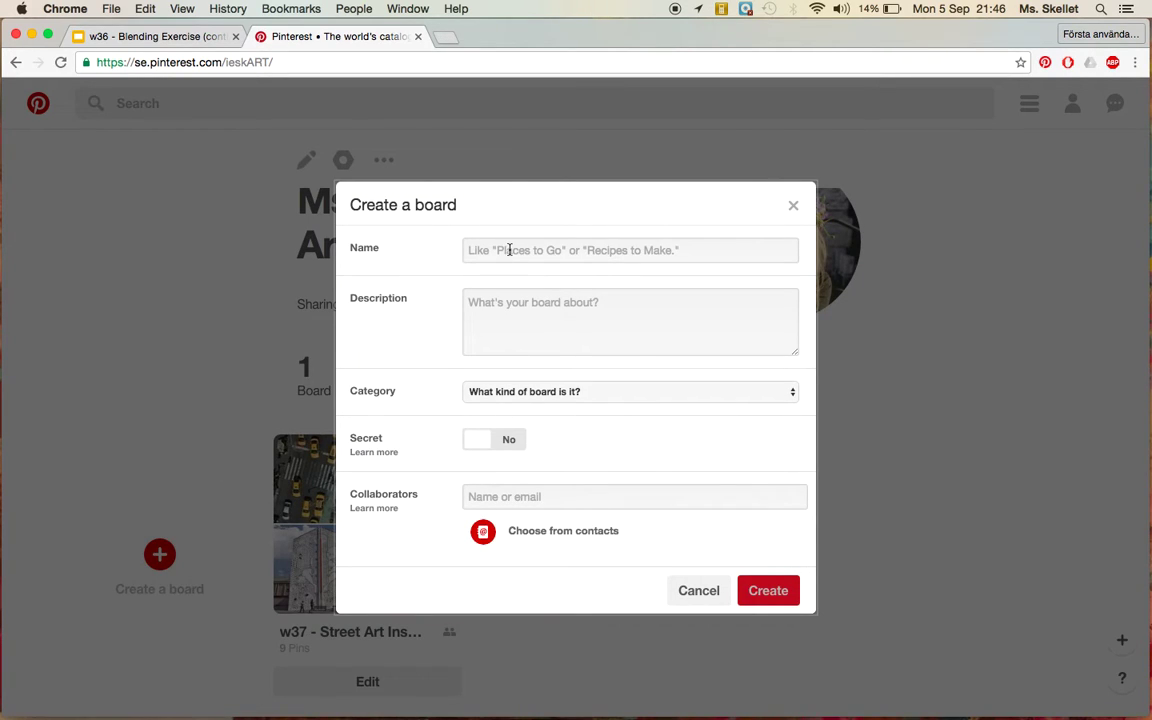
{"action": "left_click", "coordinate": [509, 250]}
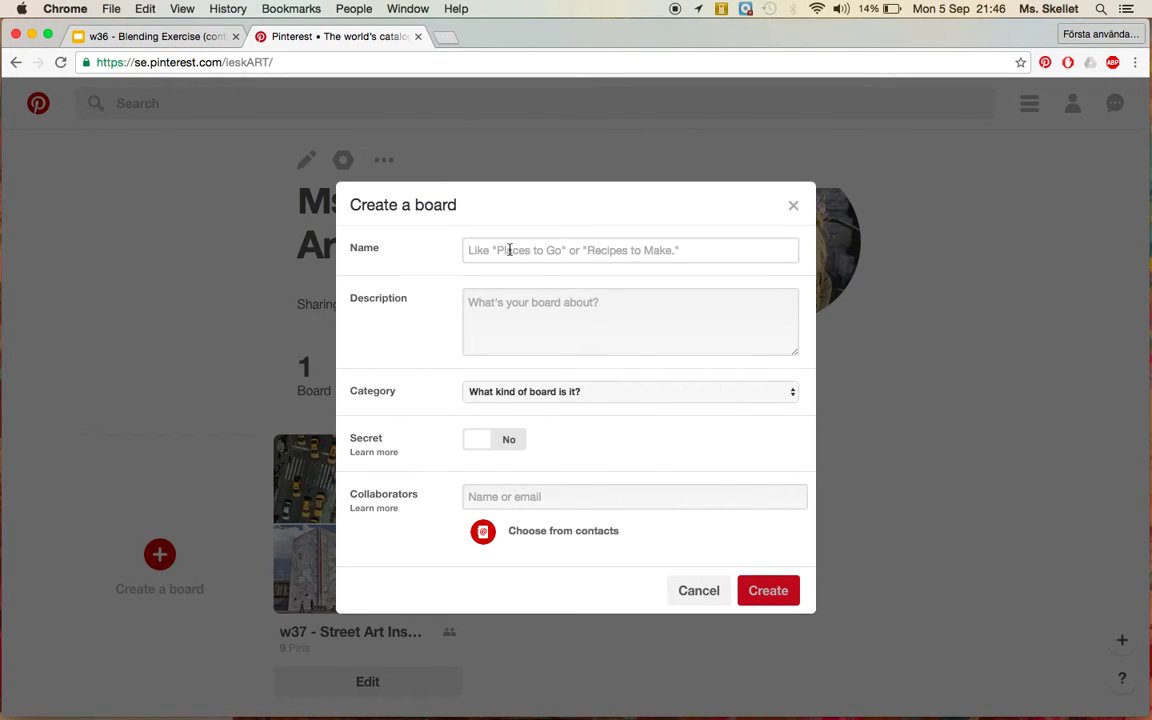
{"action": "type", "text": "y9 "}
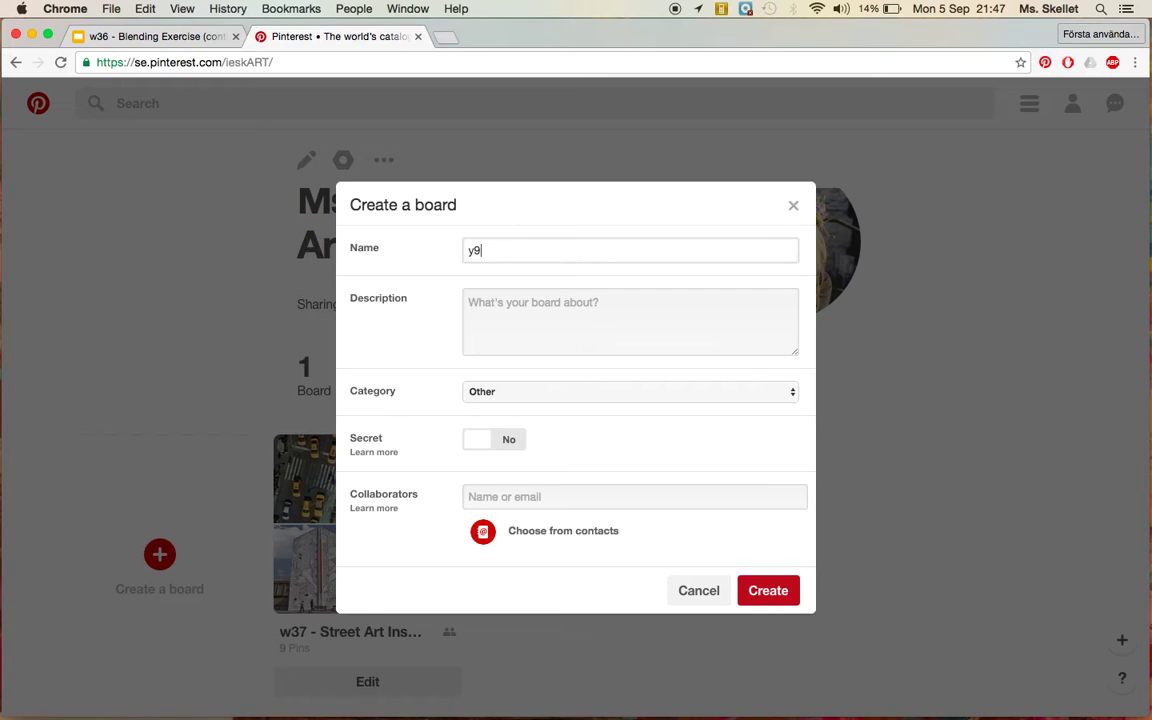
{"action": "type", "text": "- "}
{"action": "type", "text": "A"}
{"action": "key", "text": "BackSpace"}
{"action": "type", "text": "Abstract Sculpture Inspiration"}
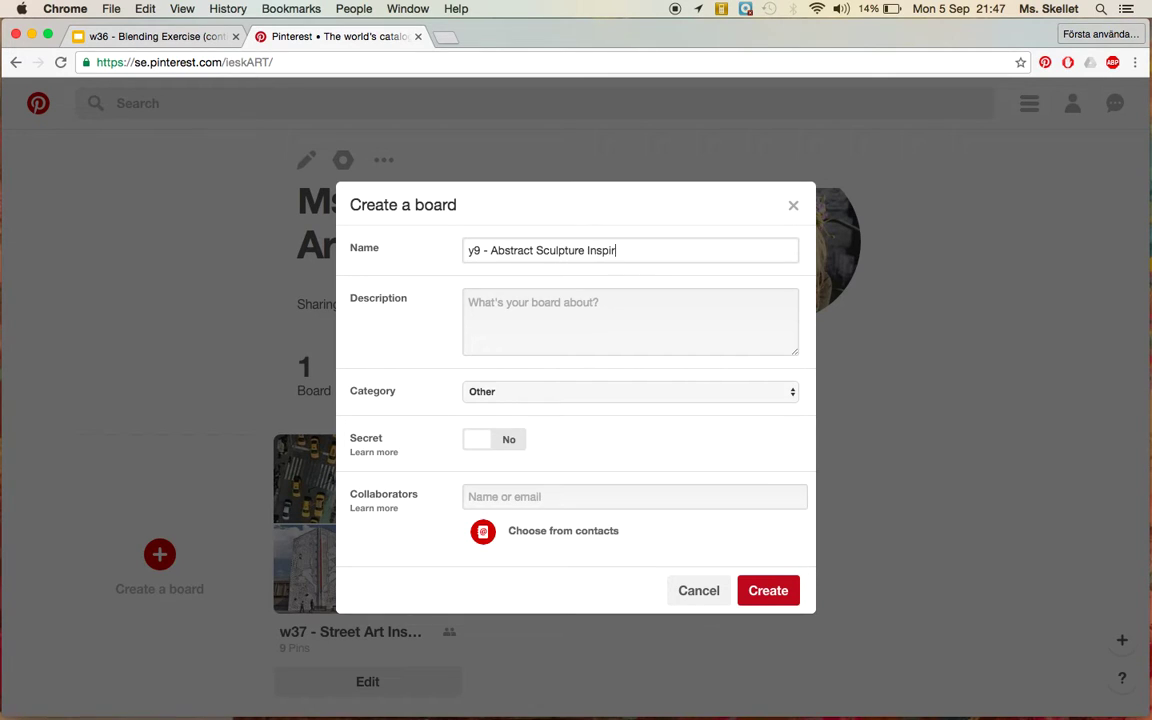
Describe the new board as "Things that will inspire my abstract sculpture"
{"action": "left_click", "coordinate": [611, 319]}
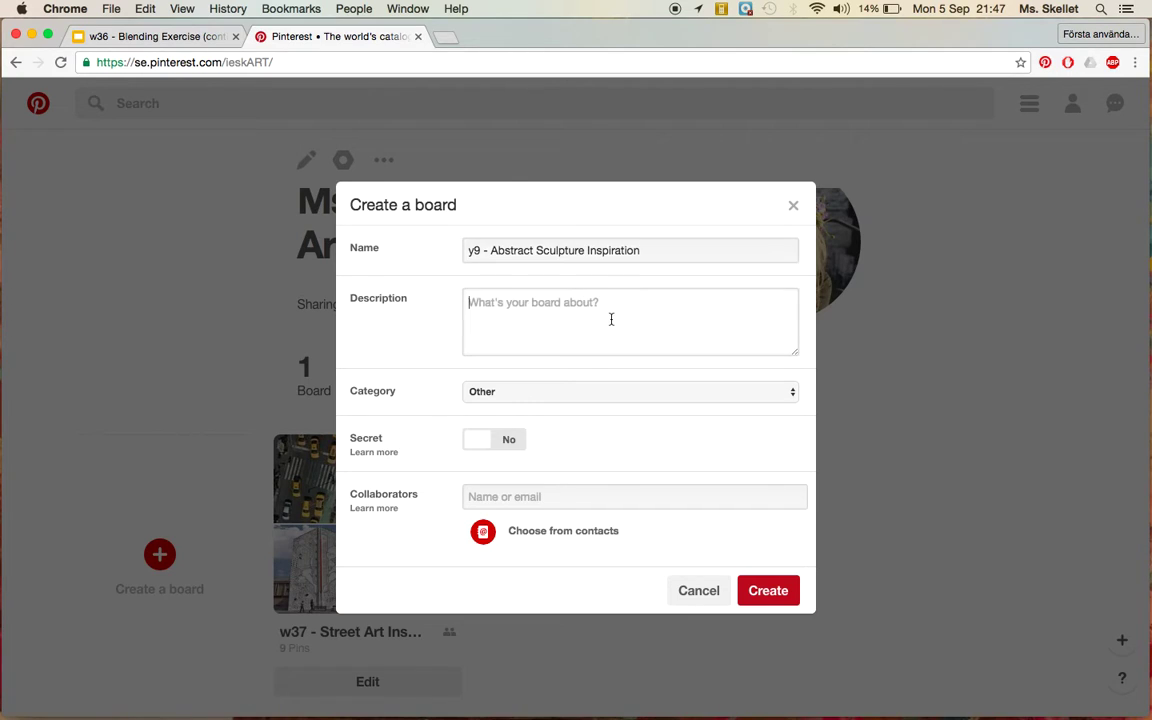
{"action": "type", "text": "Things "}
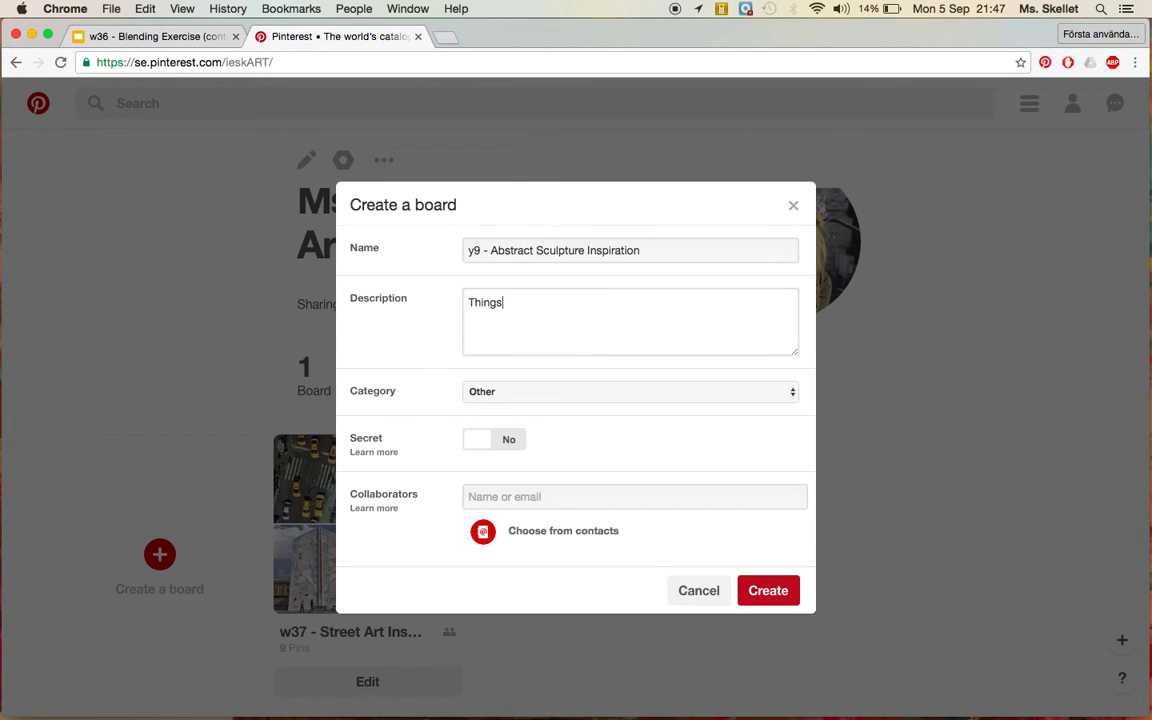
{"action": "type", "text": "that will inspire my abstrac"}
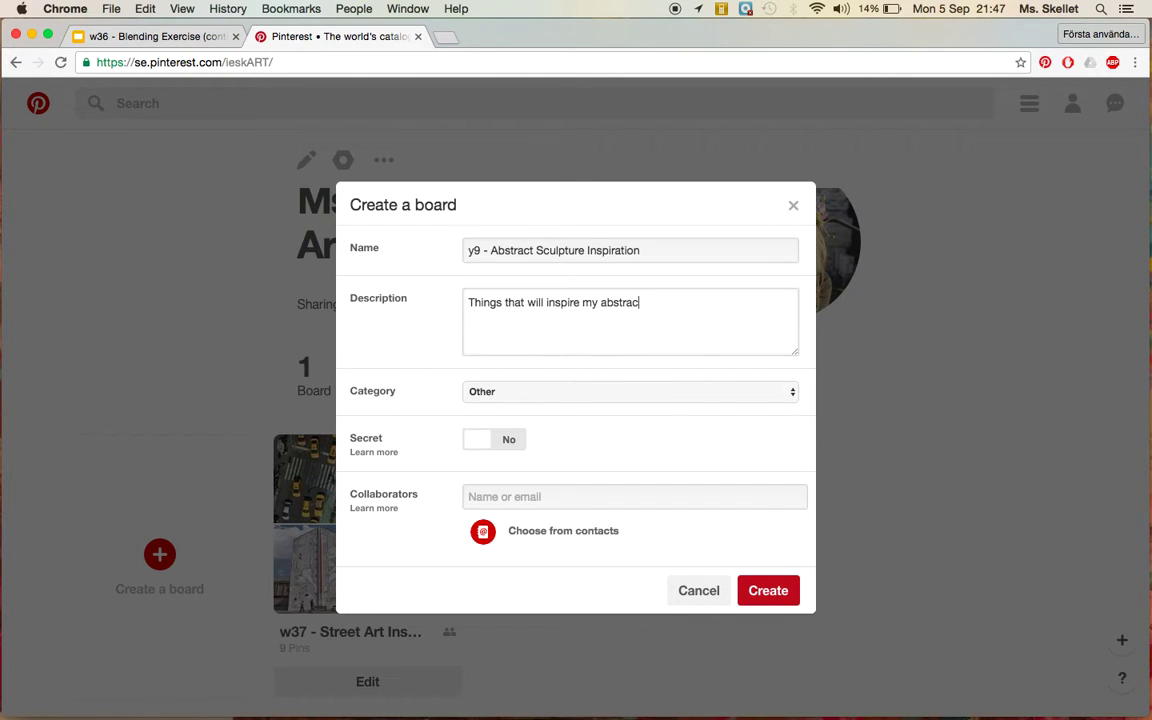
{"action": "type", "text": "t sculpture"}
Set the board's category to Art and create the board
{"action": "left_click", "coordinate": [586, 392]}
{"action": "scroll", "coordinate": [566, 60], "scroll_direction": "up", "scroll_amount": 5}
{"action": "left_click", "coordinate": [555, 51]}
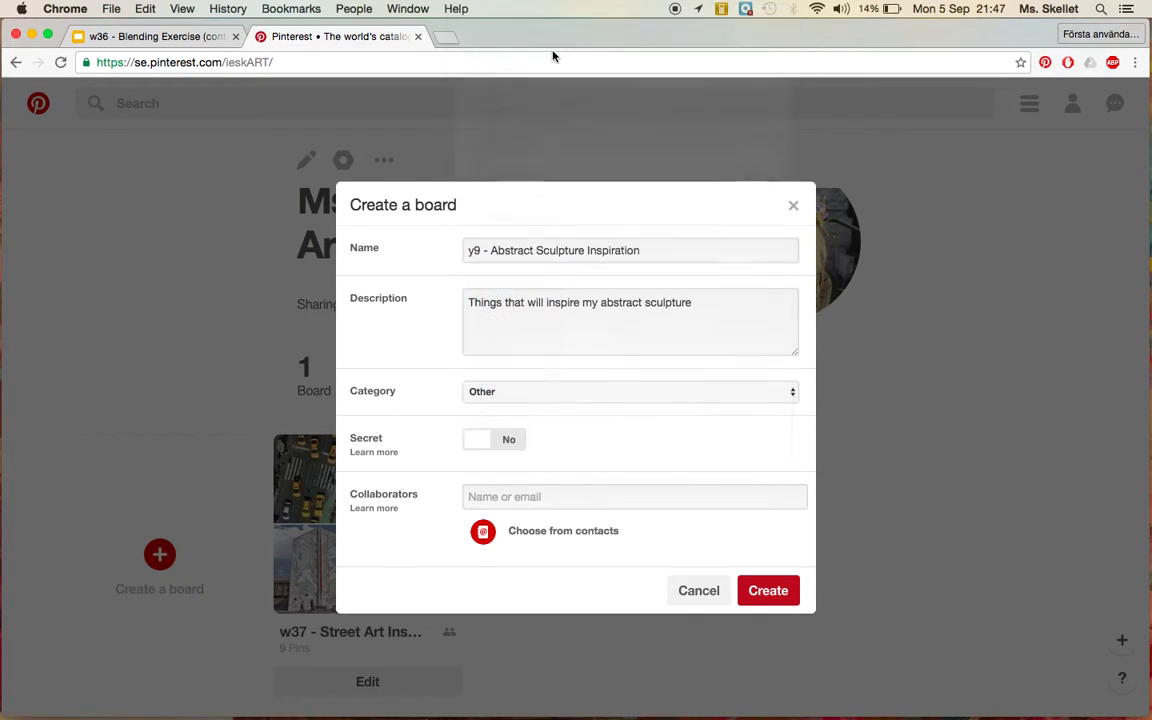
{"action": "left_click", "coordinate": [497, 392]}
{"action": "left_click", "coordinate": [500, 376]}
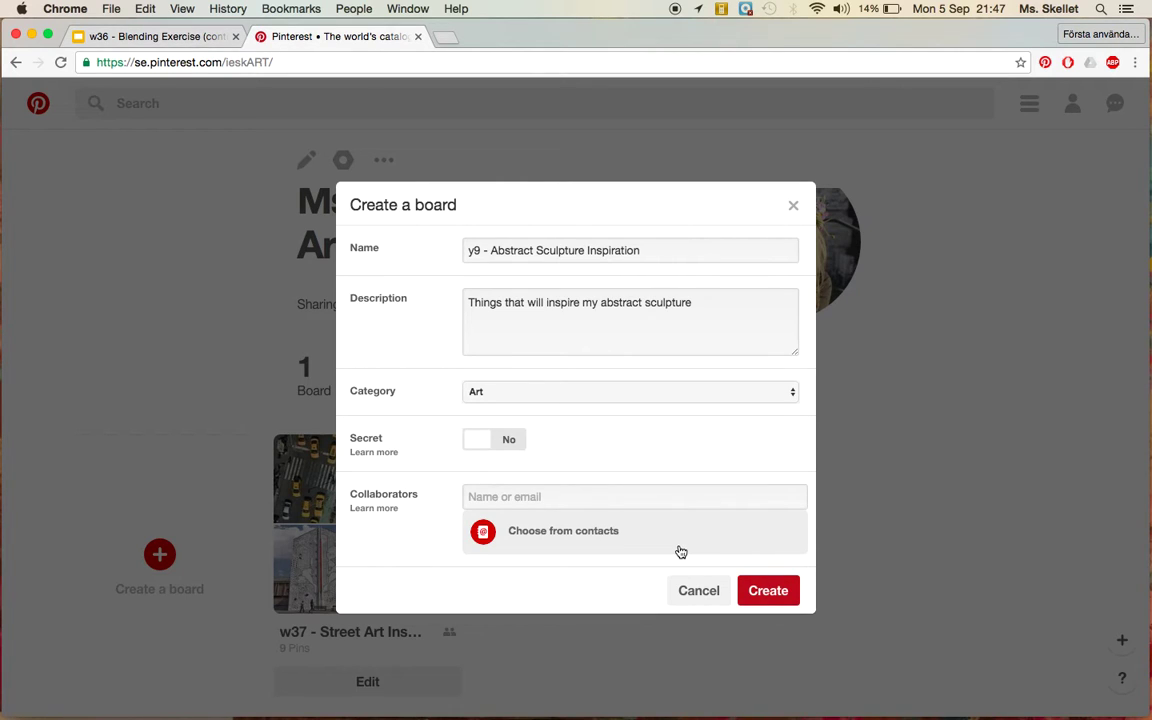
{"action": "left_click", "coordinate": [766, 591]}
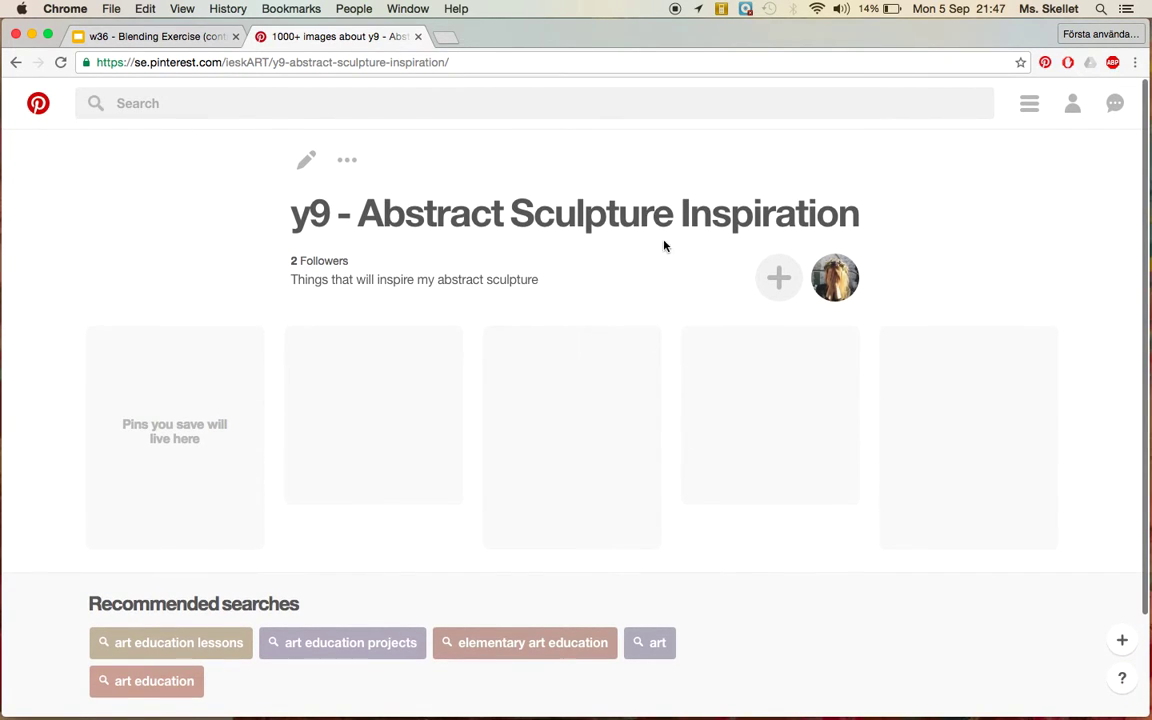
Check the homework slide in Google Slides, then return to Pinterest and search for "abstract sculpture"
{"action": "left_click", "coordinate": [172, 36]}
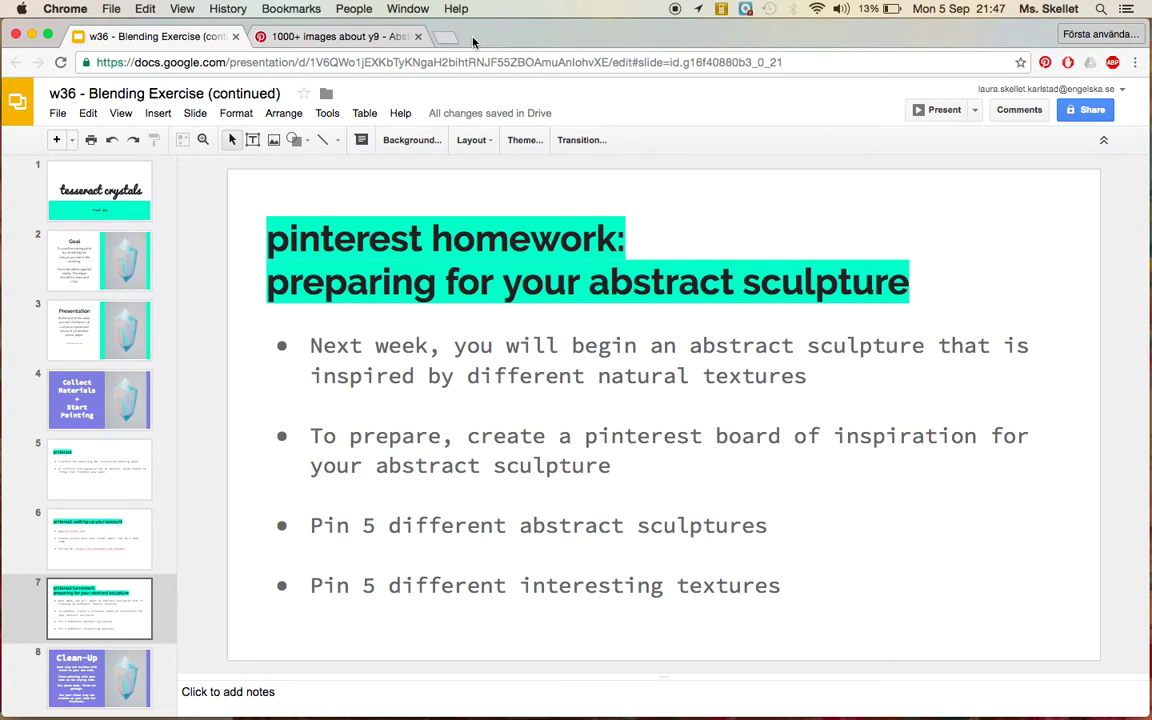
{"action": "left_click", "coordinate": [335, 36]}
{"action": "left_click", "coordinate": [311, 103]}
{"action": "type", "text": "a"}
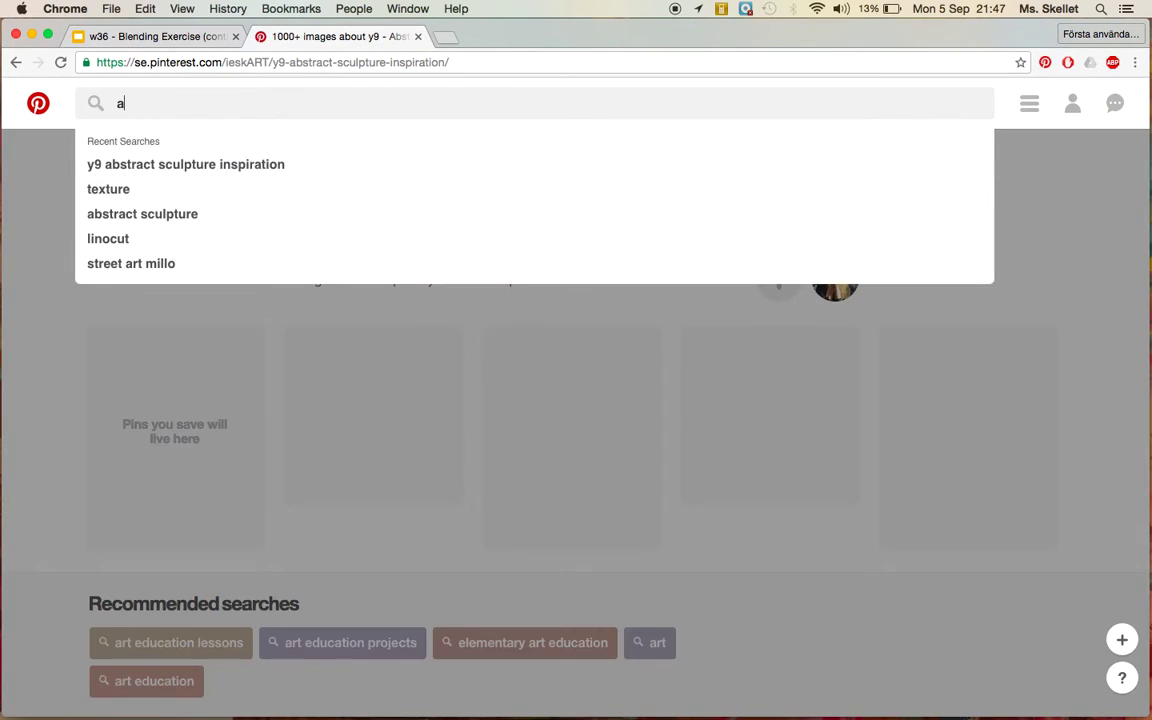
{"action": "type", "text": "bstract sculpture"}
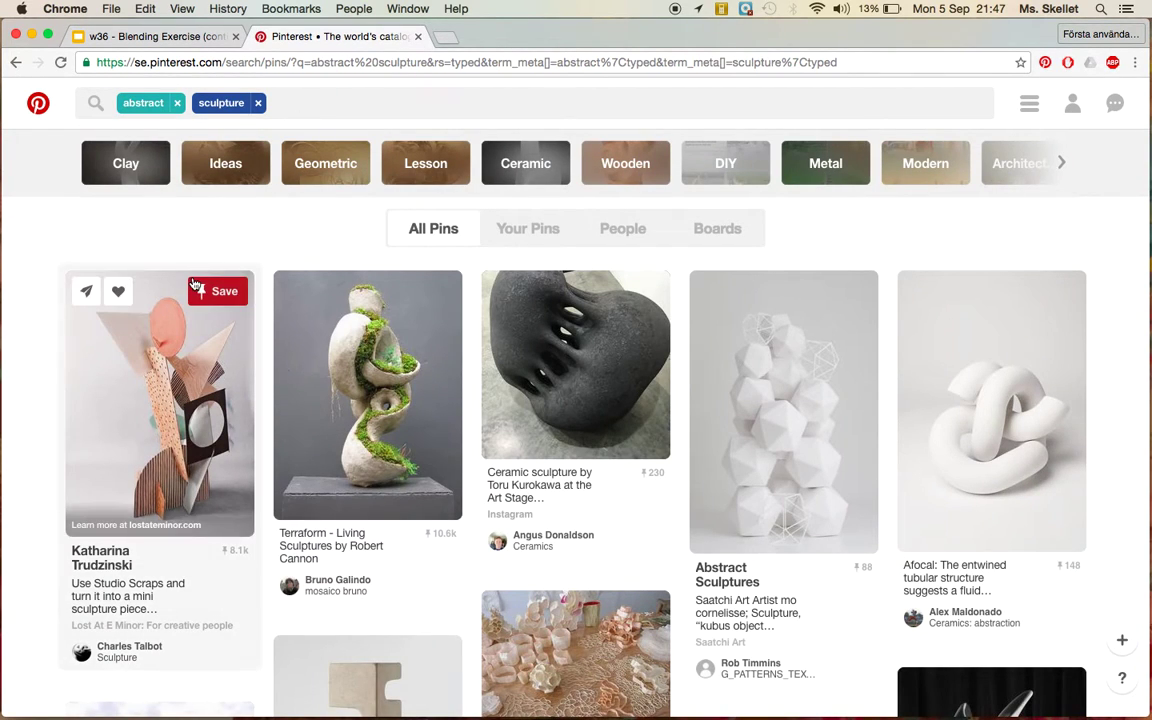
Browse the abstract sculpture pins for an inspiring piece to save
{"action": "scroll", "coordinate": [56, 383], "scroll_direction": "down", "scroll_amount": 5}
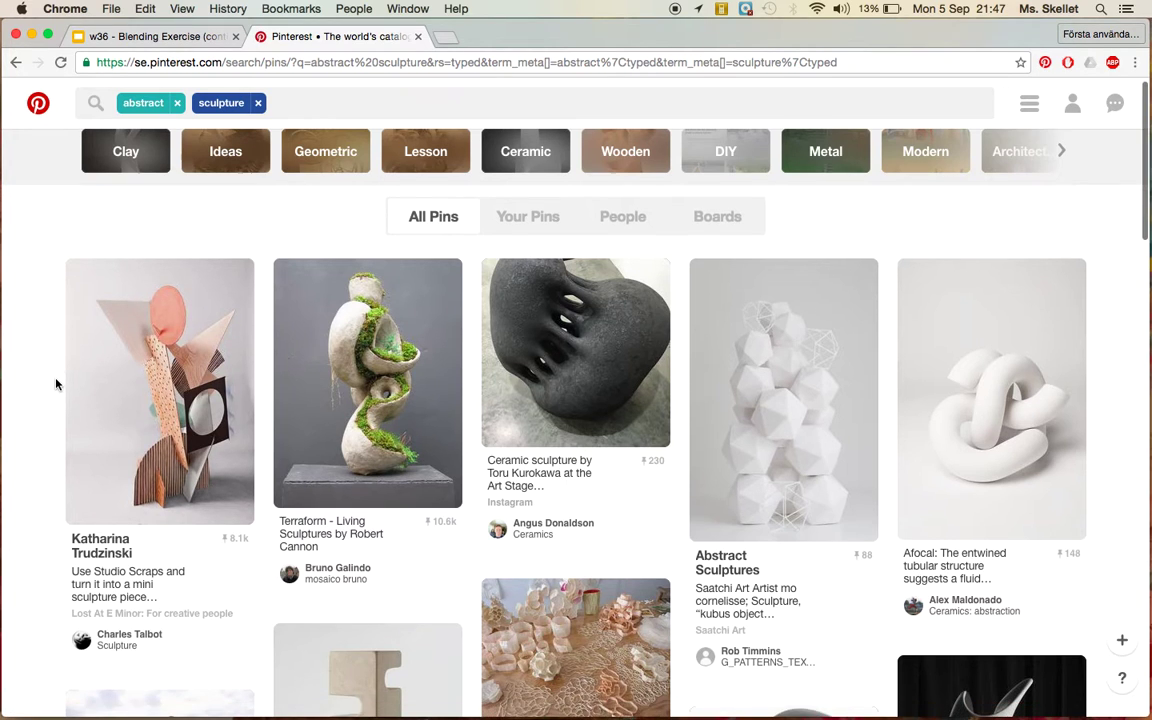
{"action": "scroll", "coordinate": [56, 383], "scroll_direction": "down", "scroll_amount": 2}
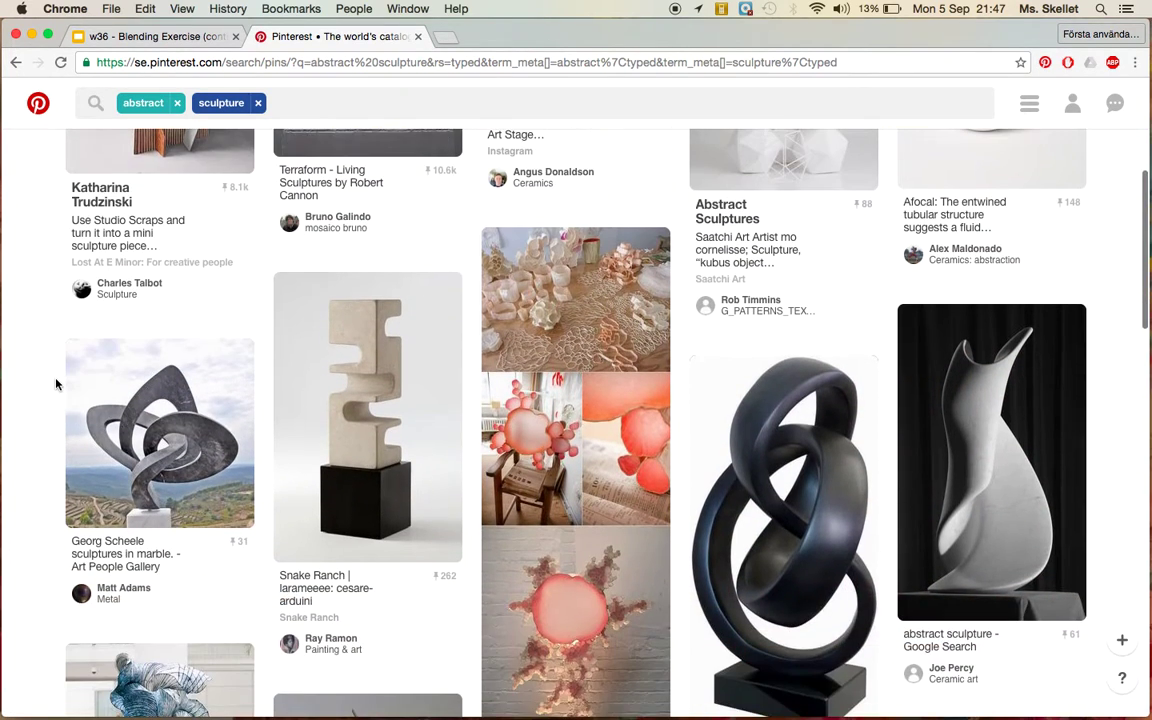
{"action": "scroll", "coordinate": [57, 381], "scroll_direction": "down", "scroll_amount": 8}
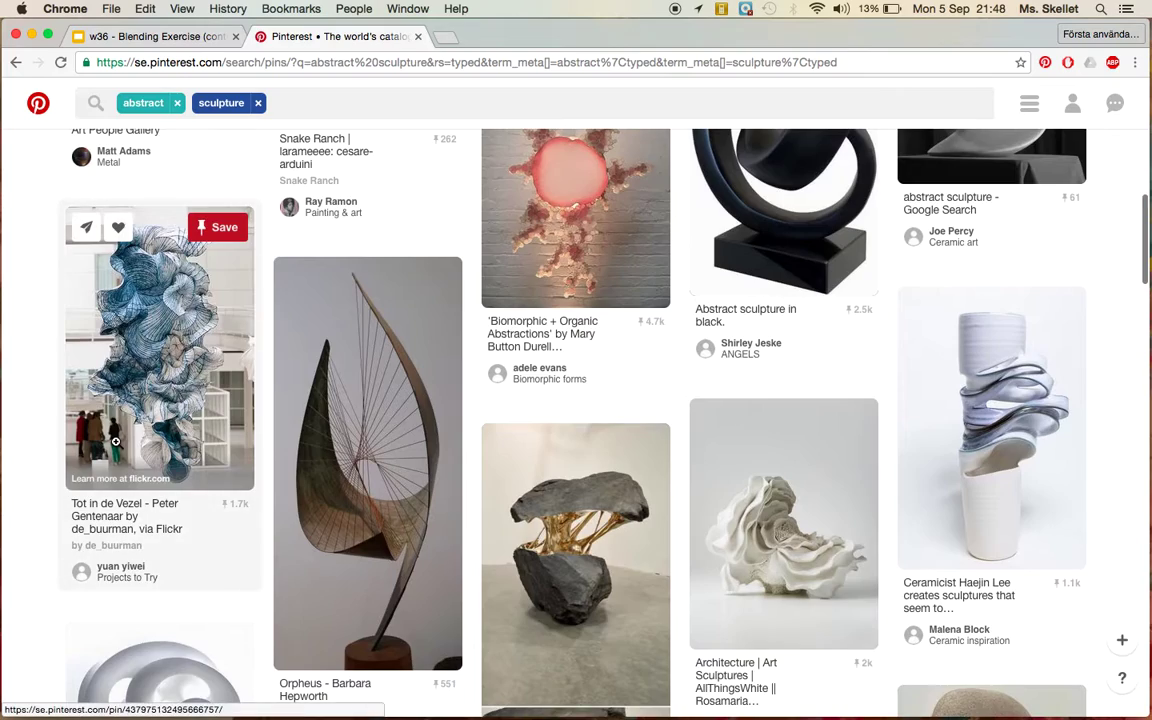
{"action": "scroll", "coordinate": [115, 441], "scroll_direction": "up", "scroll_amount": 3}
{"action": "scroll", "coordinate": [116, 444], "scroll_direction": "down", "scroll_amount": 6}
{"action": "scroll", "coordinate": [116, 445], "scroll_direction": "down", "scroll_amount": 16}
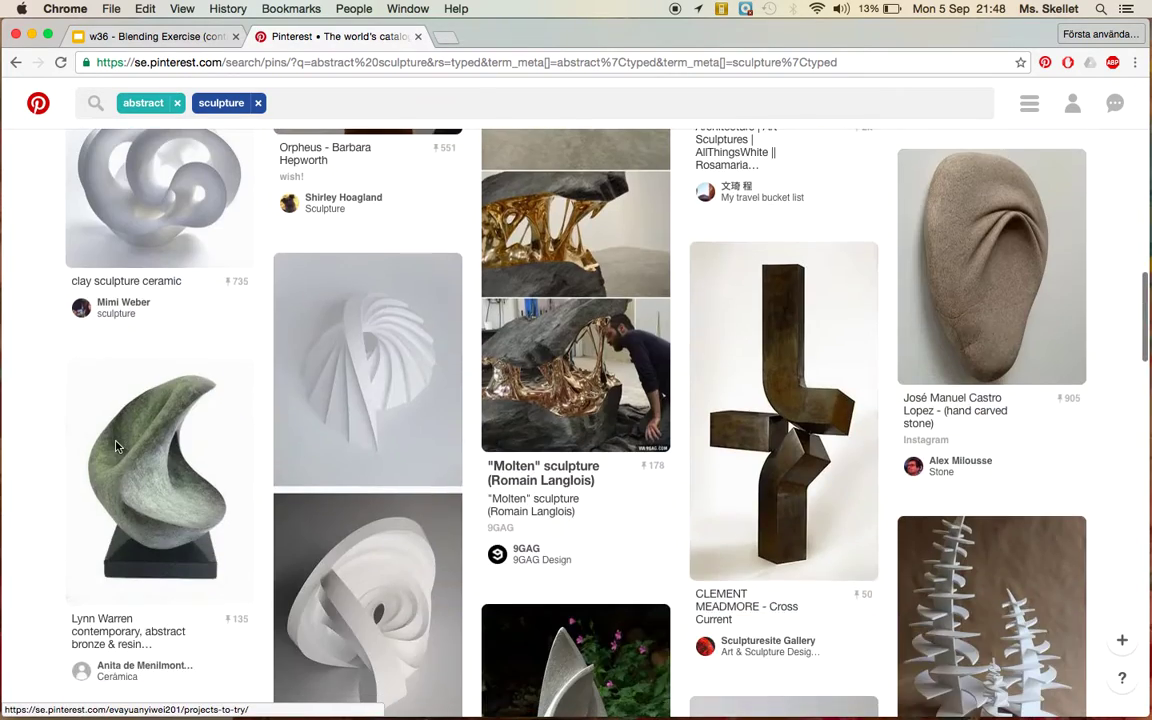
{"action": "scroll", "coordinate": [116, 445], "scroll_direction": "down", "scroll_amount": 14}
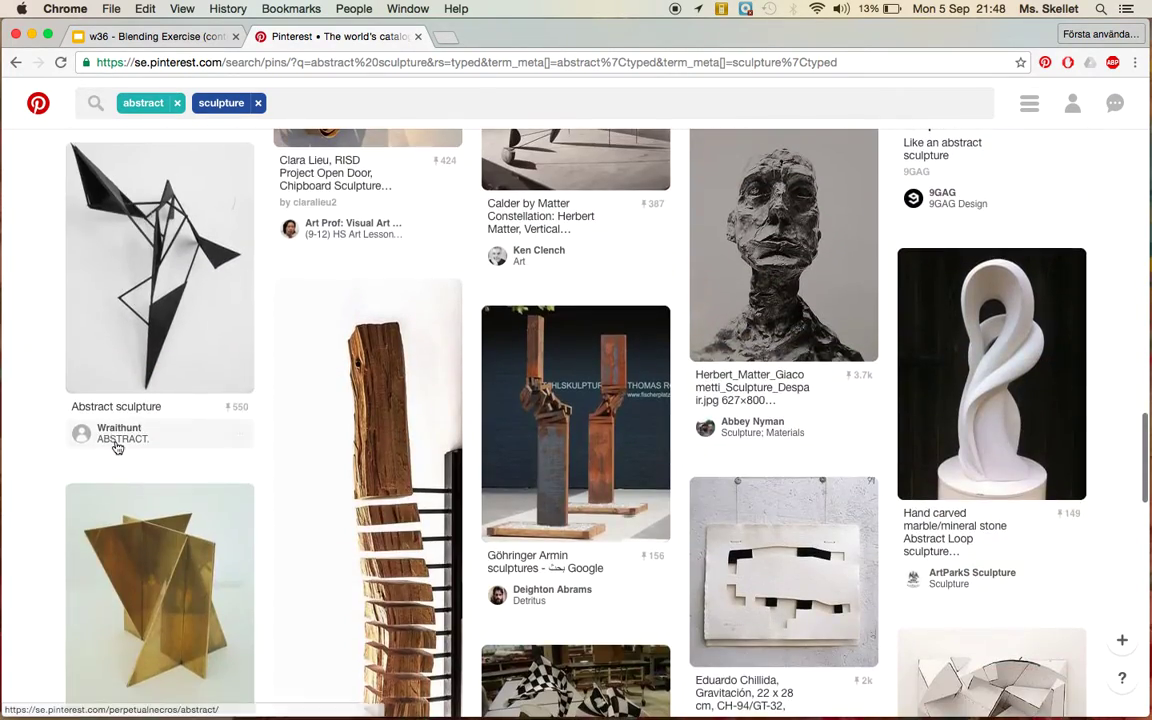
{"action": "scroll", "coordinate": [117, 447], "scroll_direction": "down", "scroll_amount": 13}
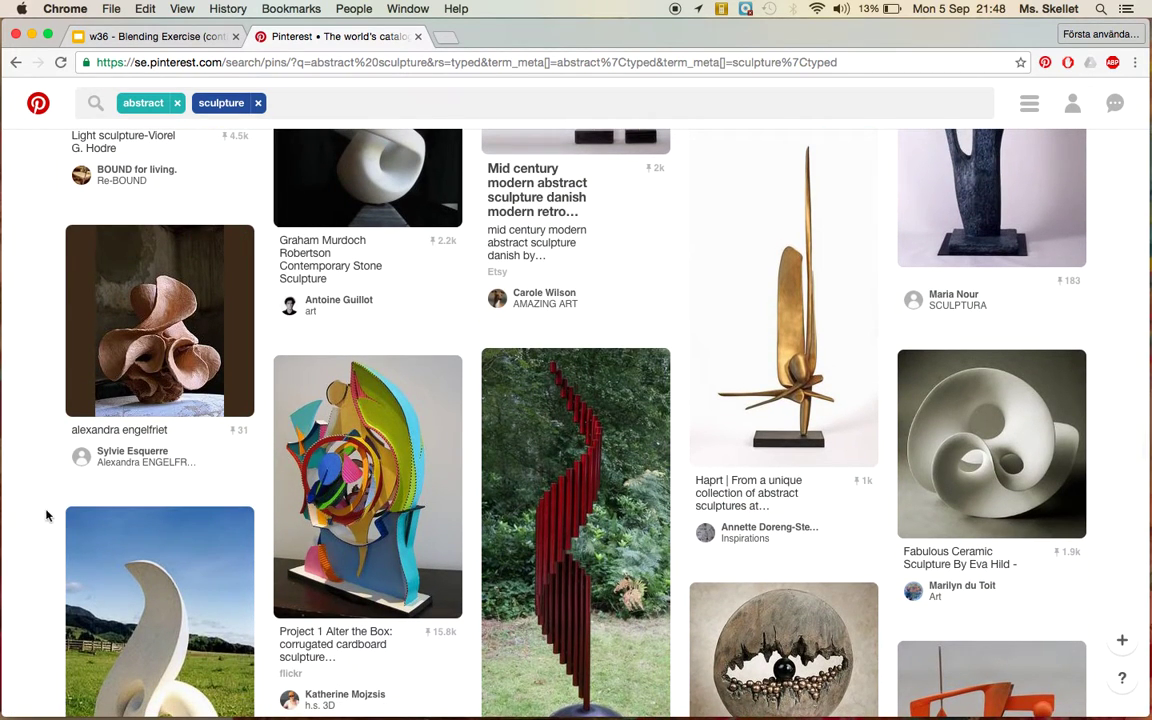
{"action": "scroll", "coordinate": [50, 515], "scroll_direction": "down", "scroll_amount": 3}
{"action": "scroll", "coordinate": [55, 517], "scroll_direction": "down", "scroll_amount": 11}
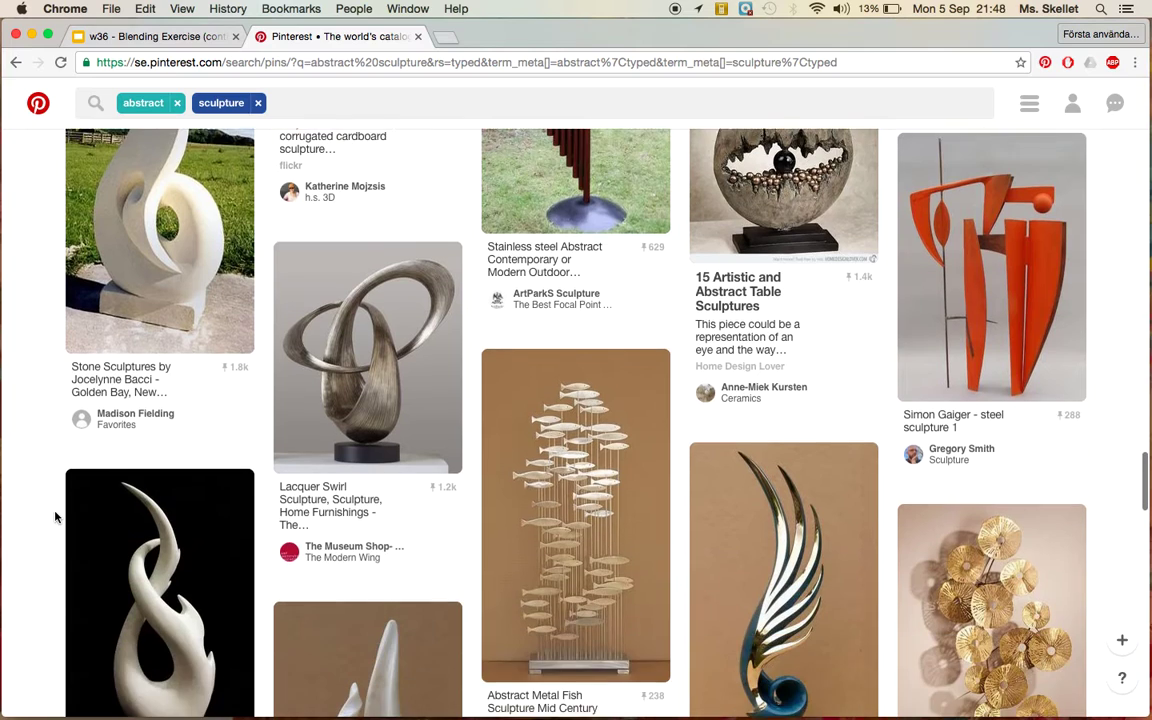
{"action": "scroll", "coordinate": [55, 517], "scroll_direction": "down", "scroll_amount": 2}
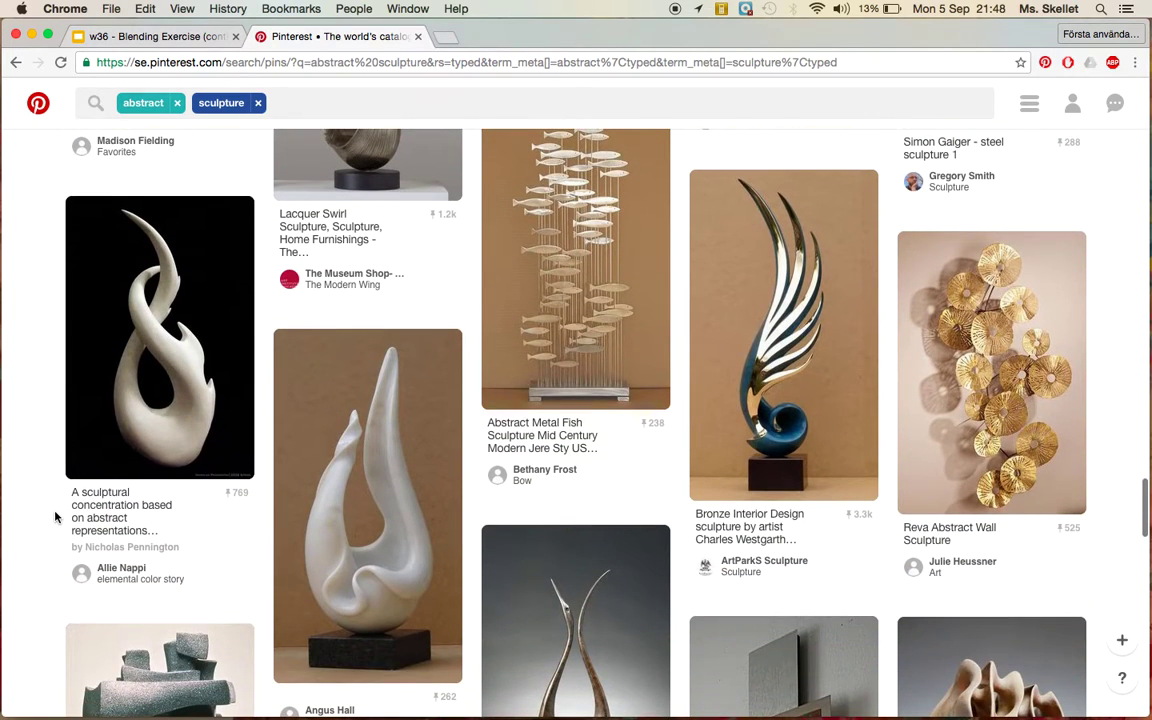
{"action": "scroll", "coordinate": [55, 517], "scroll_direction": "down", "scroll_amount": 7}
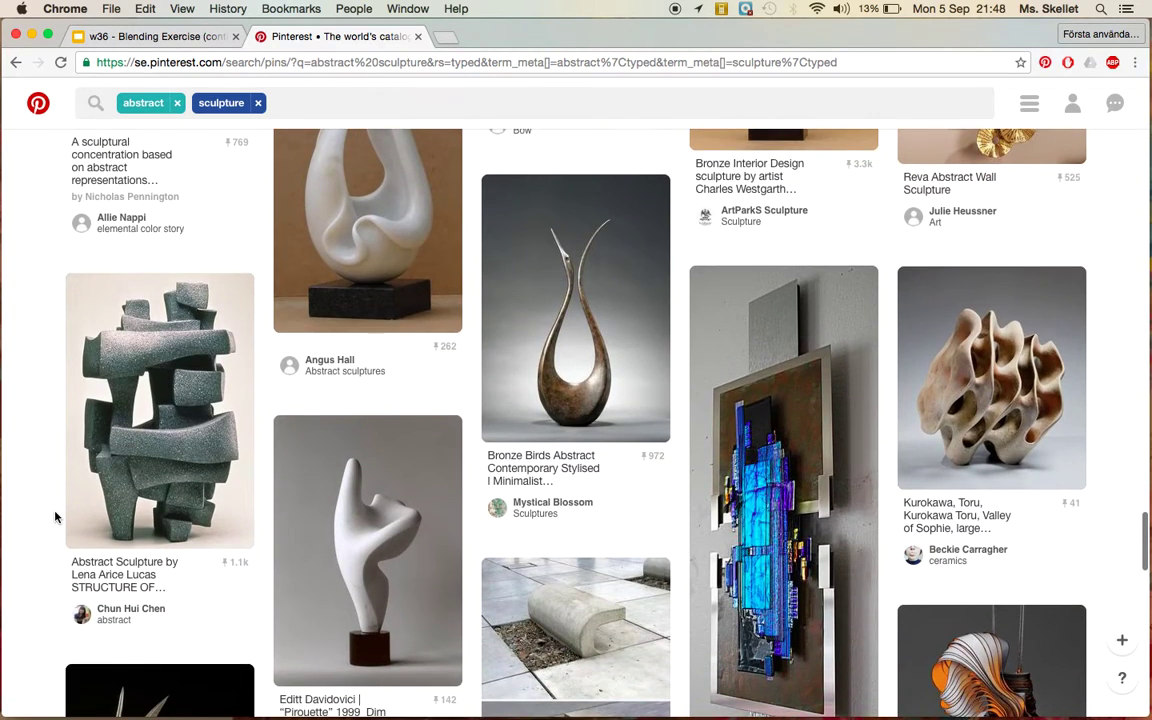
{"action": "scroll", "coordinate": [55, 517], "scroll_direction": "down", "scroll_amount": 2}
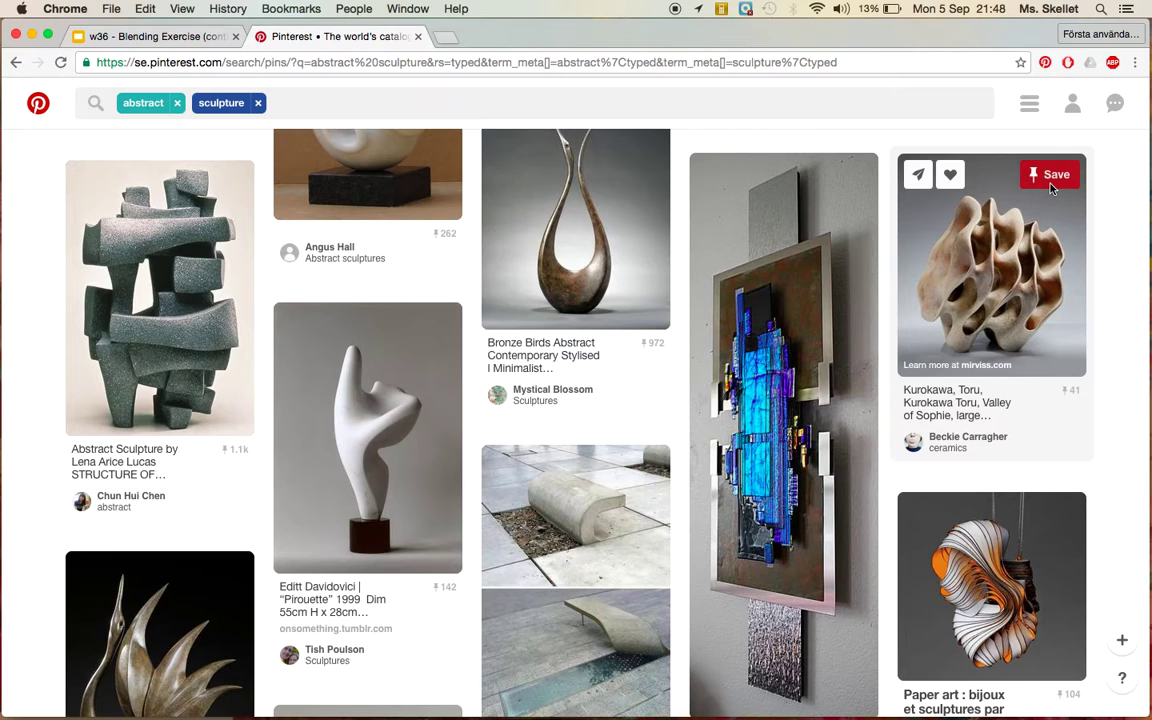
Start saving the wavy, beige ceramic sculpture pin and replace its description with "I like the wavy lines that create movement."
{"action": "left_click", "coordinate": [1051, 186]}
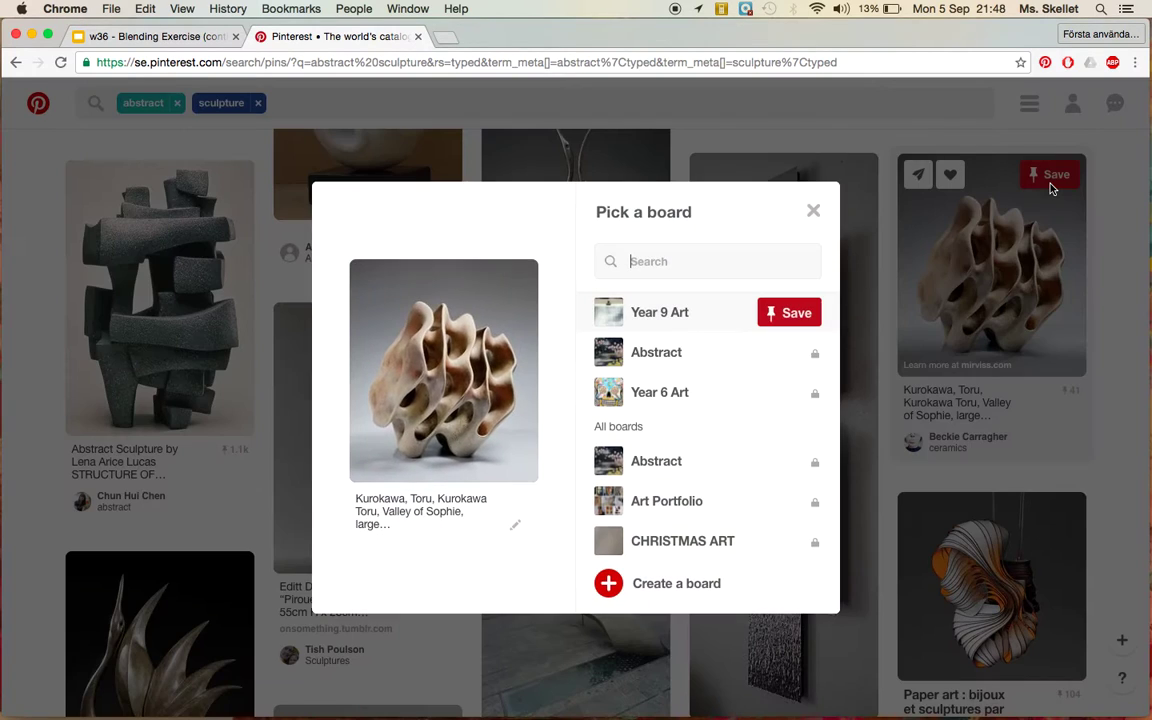
{"action": "left_click", "coordinate": [515, 525]}
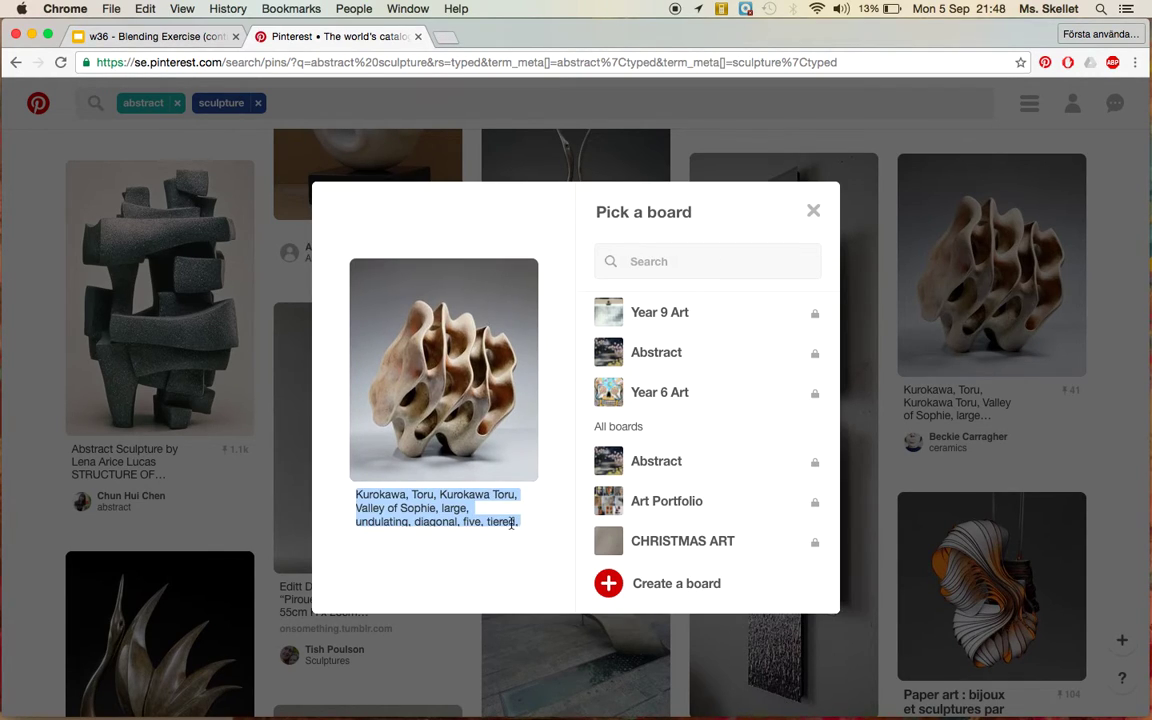
{"action": "key", "text": "BackSpace"}
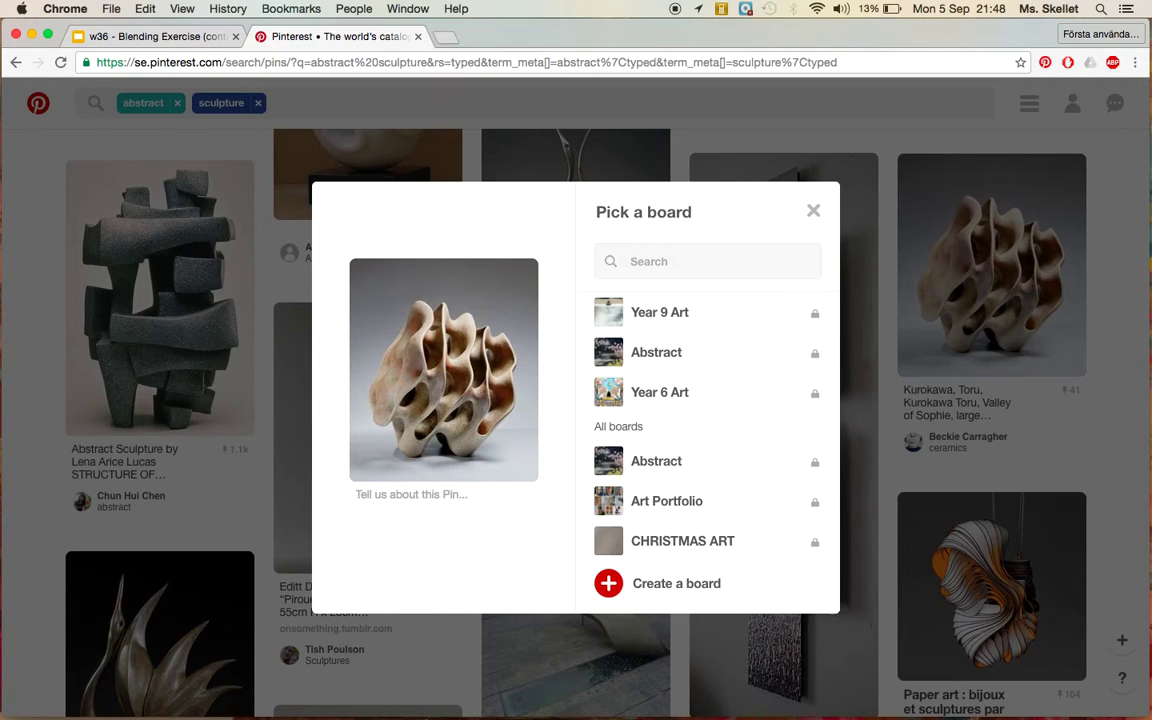
{"action": "type", "text": "I like the wavy lines t"}
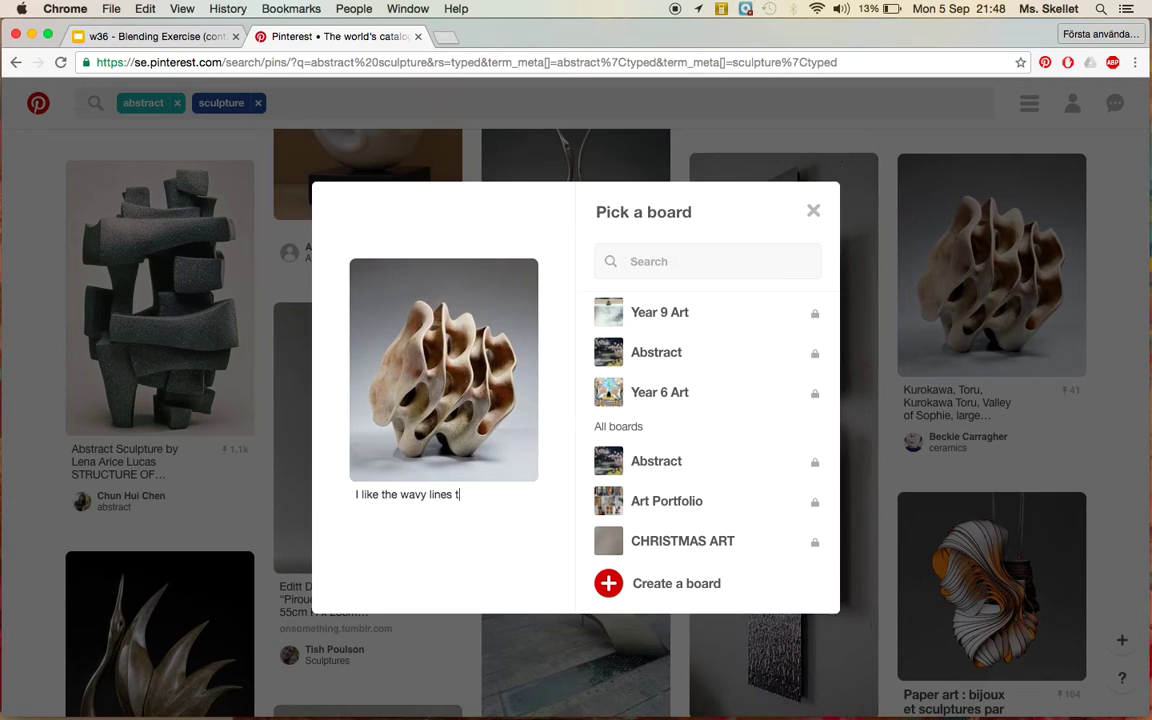
{"action": "type", "text": "hat create movement."}
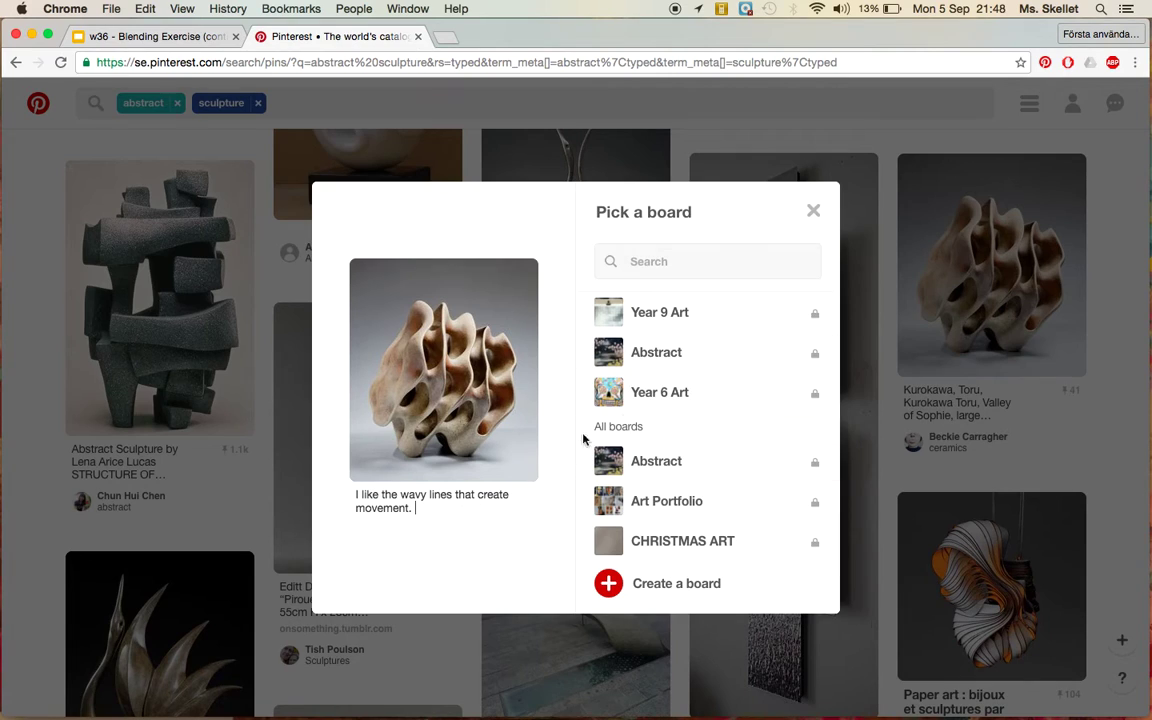
Choose the "y9 - Abstract Sculpture Inspiration" board and save the pin to it
{"action": "scroll", "coordinate": [690, 395], "scroll_direction": "down", "scroll_amount": 10}
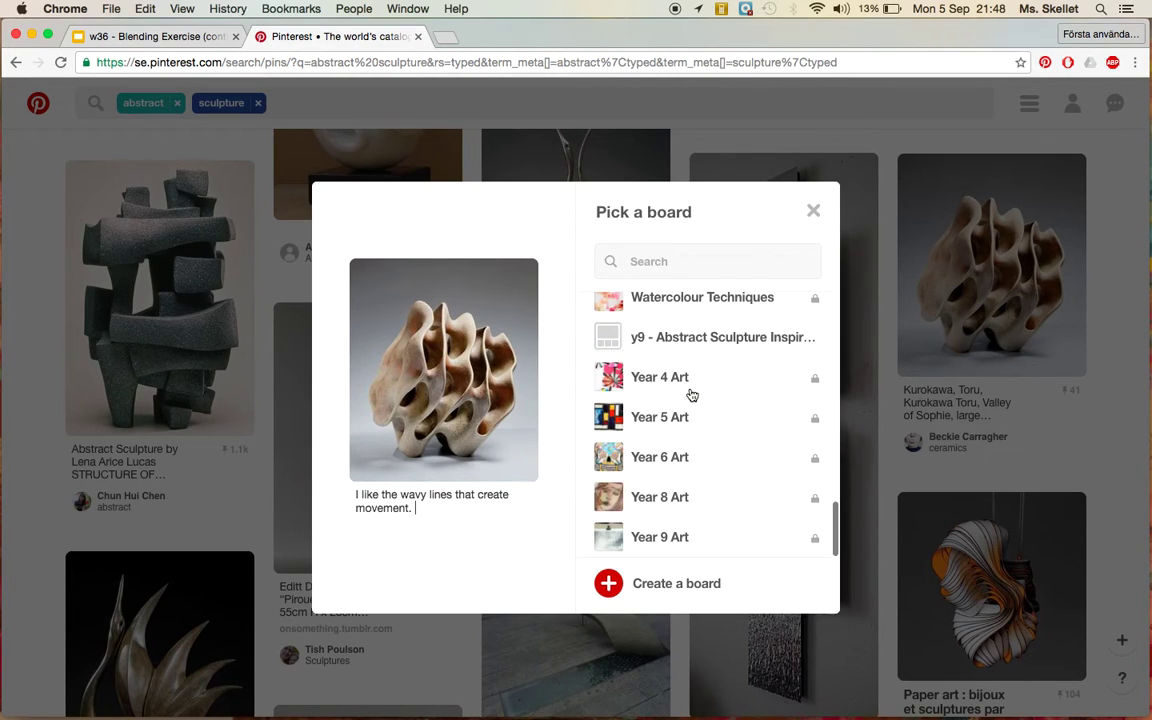
{"action": "scroll", "coordinate": [690, 395], "scroll_direction": "up", "scroll_amount": 2}
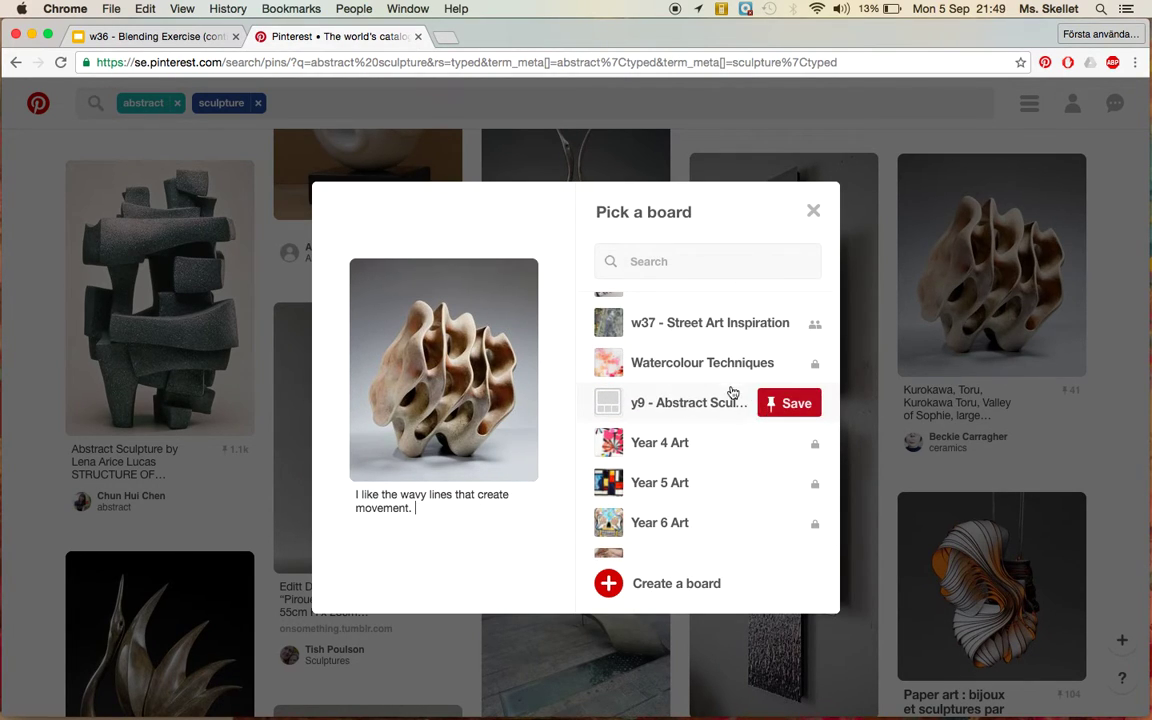
{"action": "left_click", "coordinate": [786, 406]}
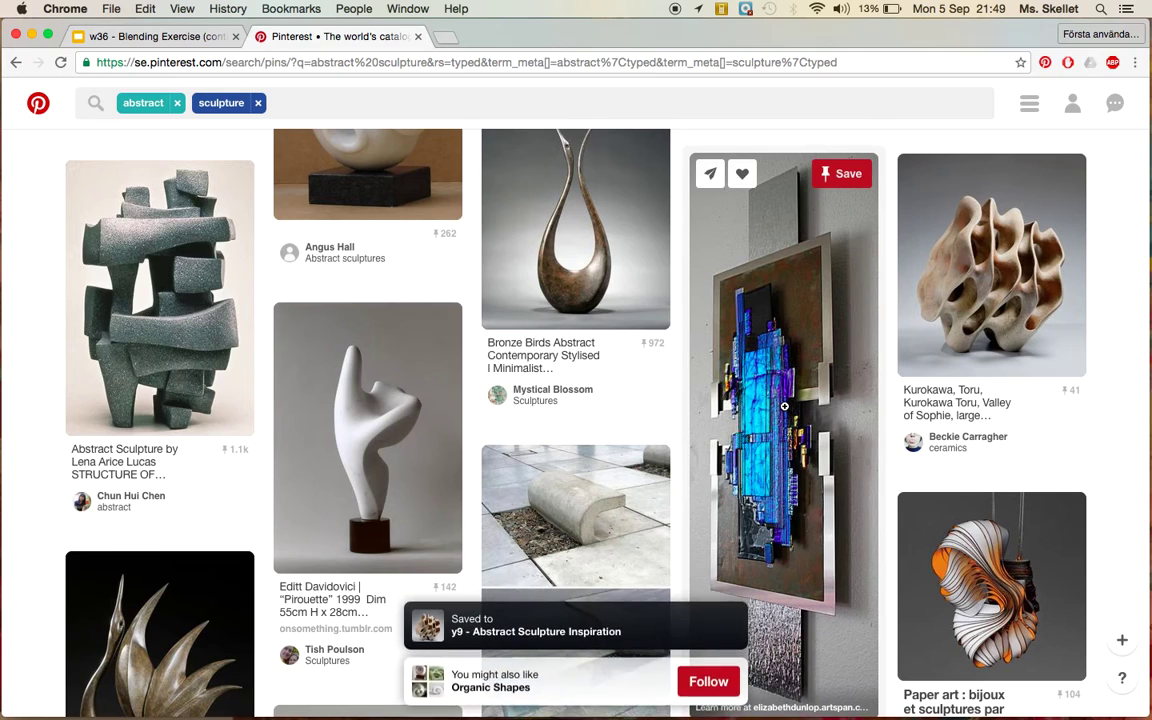
Open the "y9 - Abstract Sculpture Inspiration" board and look over its saved pin
{"action": "left_click", "coordinate": [571, 632]}
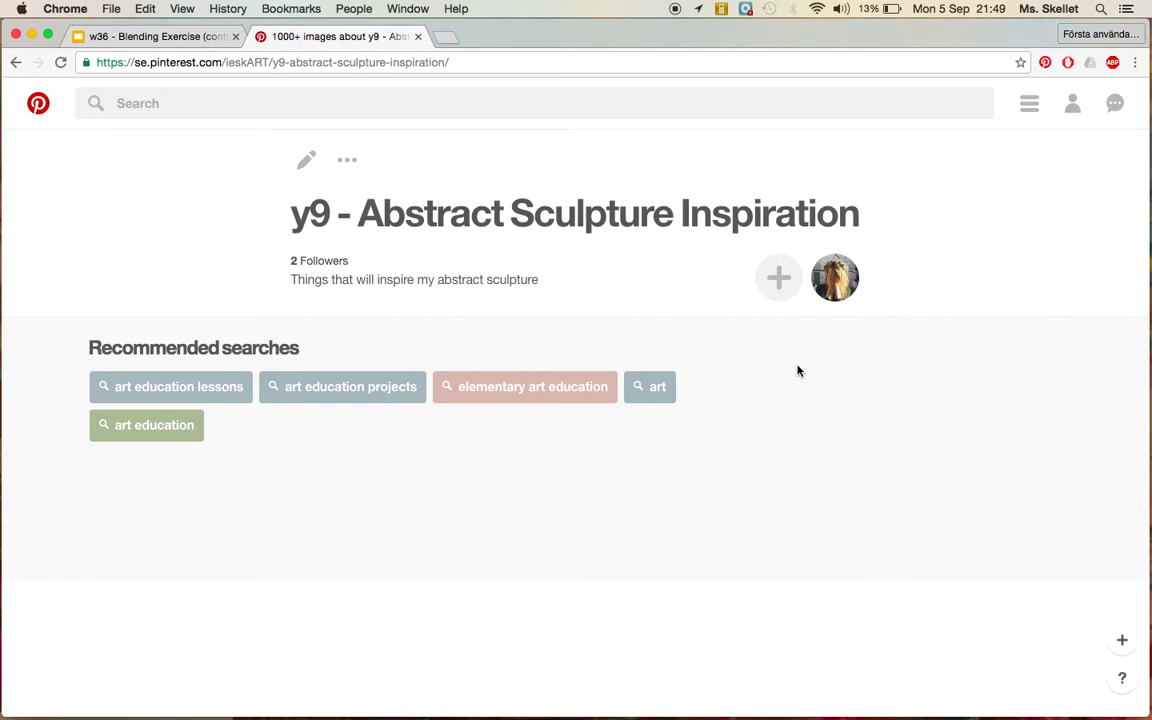
{"action": "scroll", "coordinate": [797, 371], "scroll_direction": "down", "scroll_amount": 1}
{"action": "scroll", "coordinate": [797, 371], "scroll_direction": "up", "scroll_amount": 1}
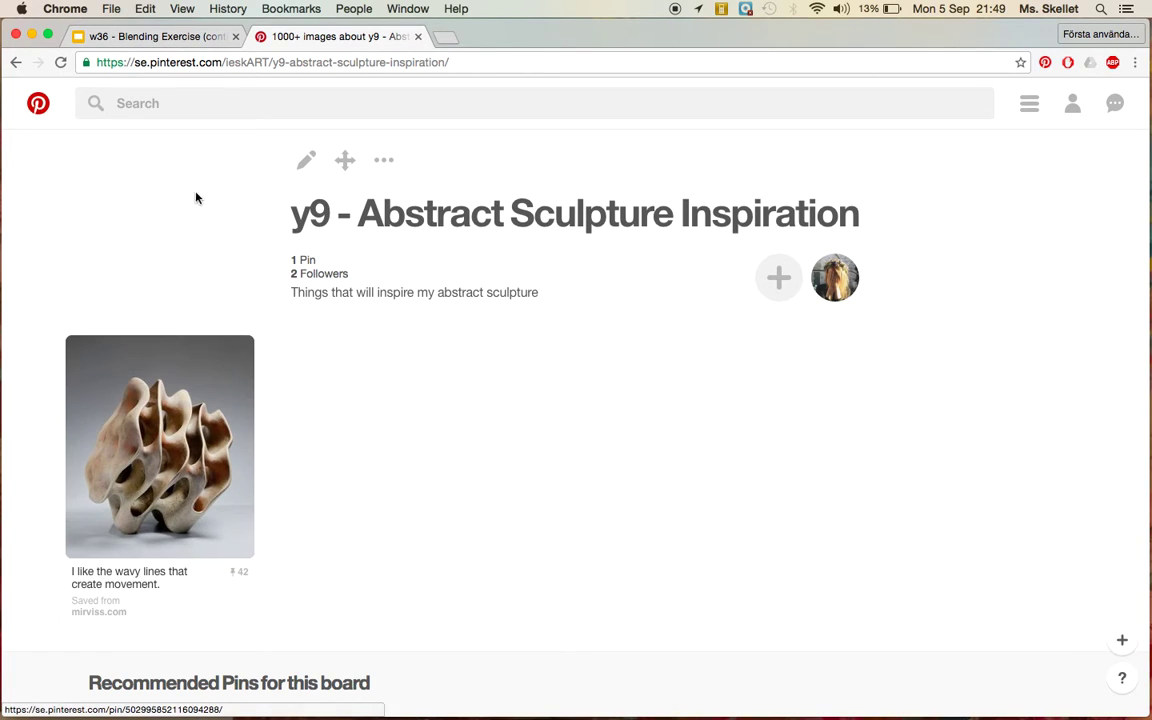
Check the pinterest homework slide in Google Slides, return to Pinterest and search for "texture"
{"action": "left_click", "coordinate": [199, 41]}
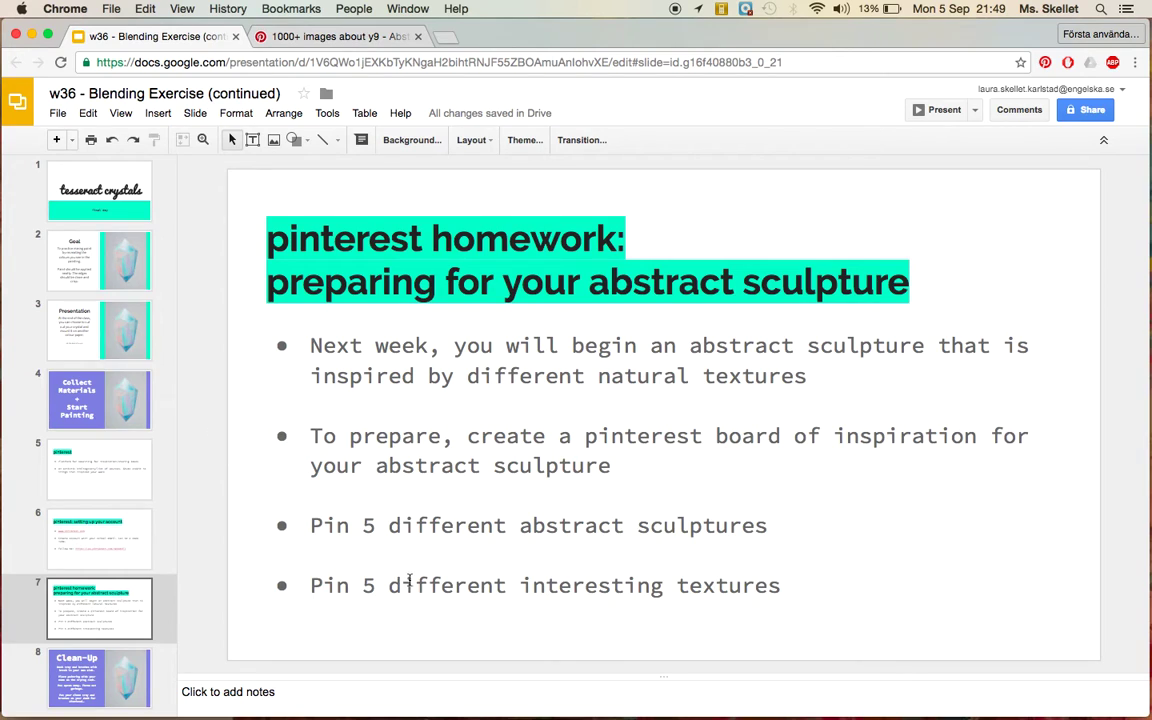
{"action": "left_click", "coordinate": [371, 40]}
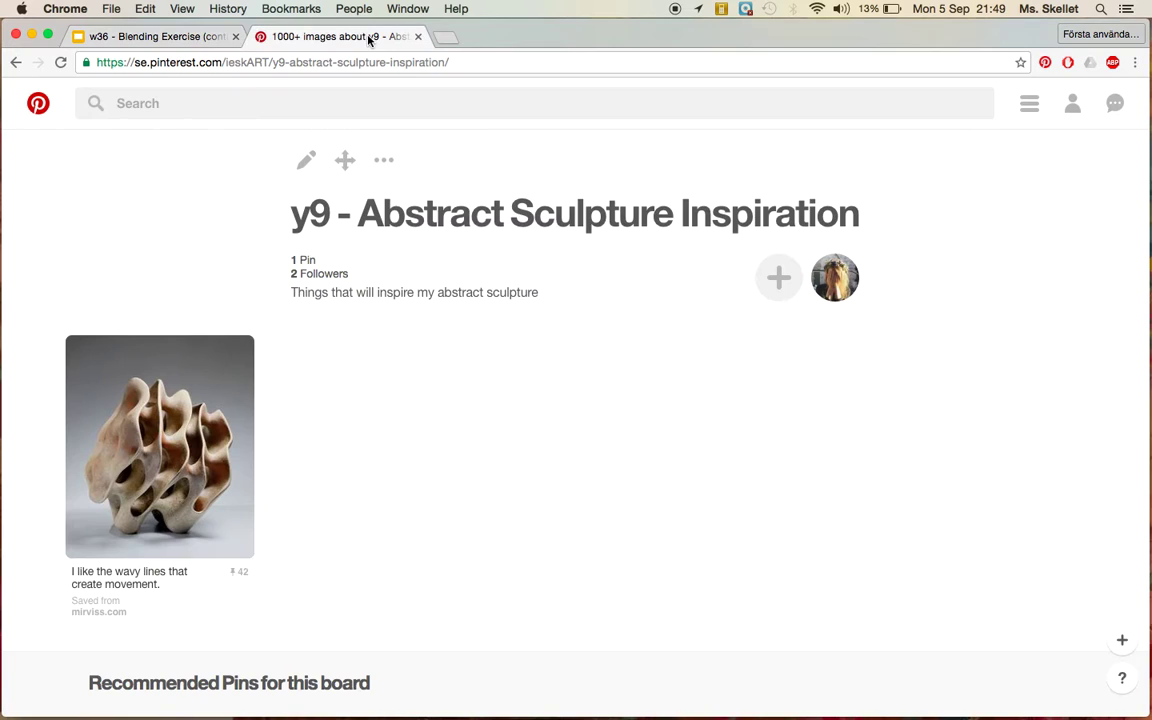
{"action": "type", "text": "texture"}
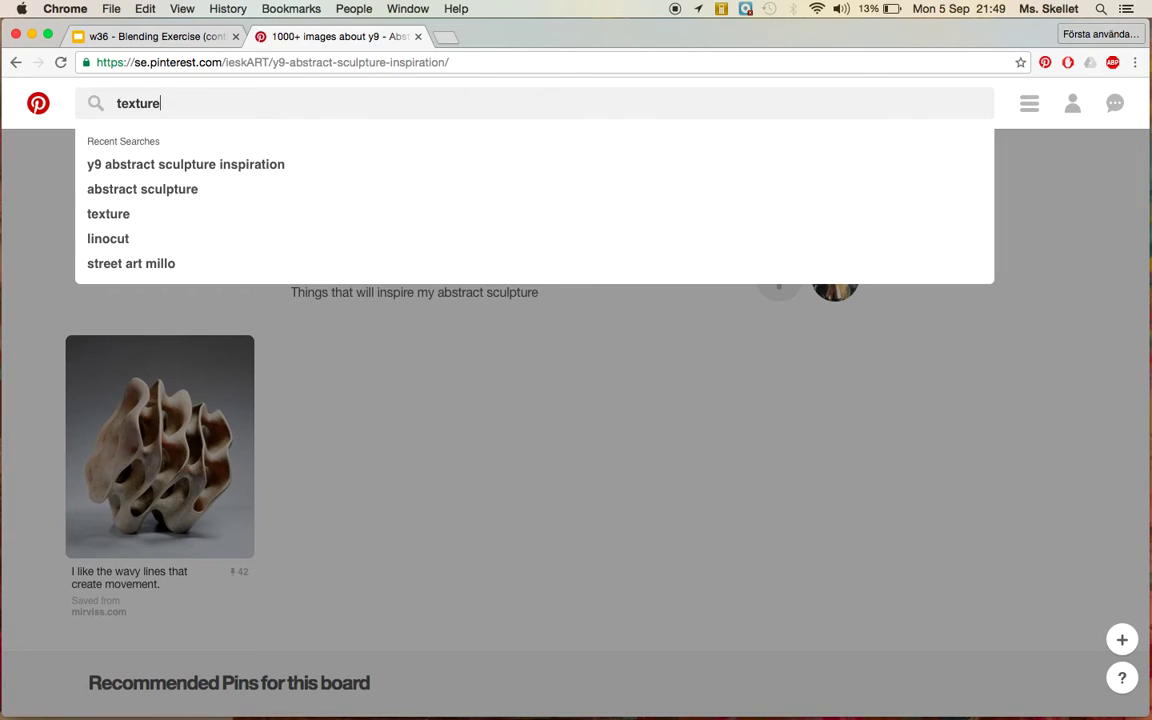
{"action": "key", "text": "Return"}
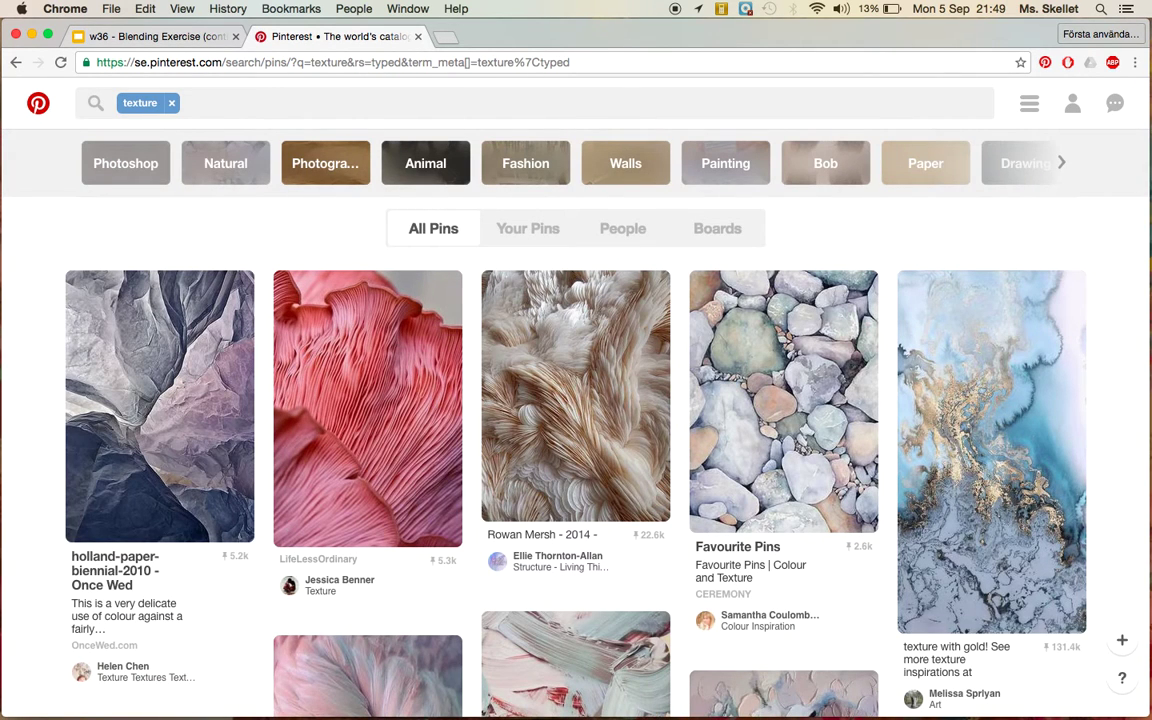
Look over the texture pins and narrow the search to "Natural" textures
{"action": "mouse_move", "coordinate": [84, 418]}
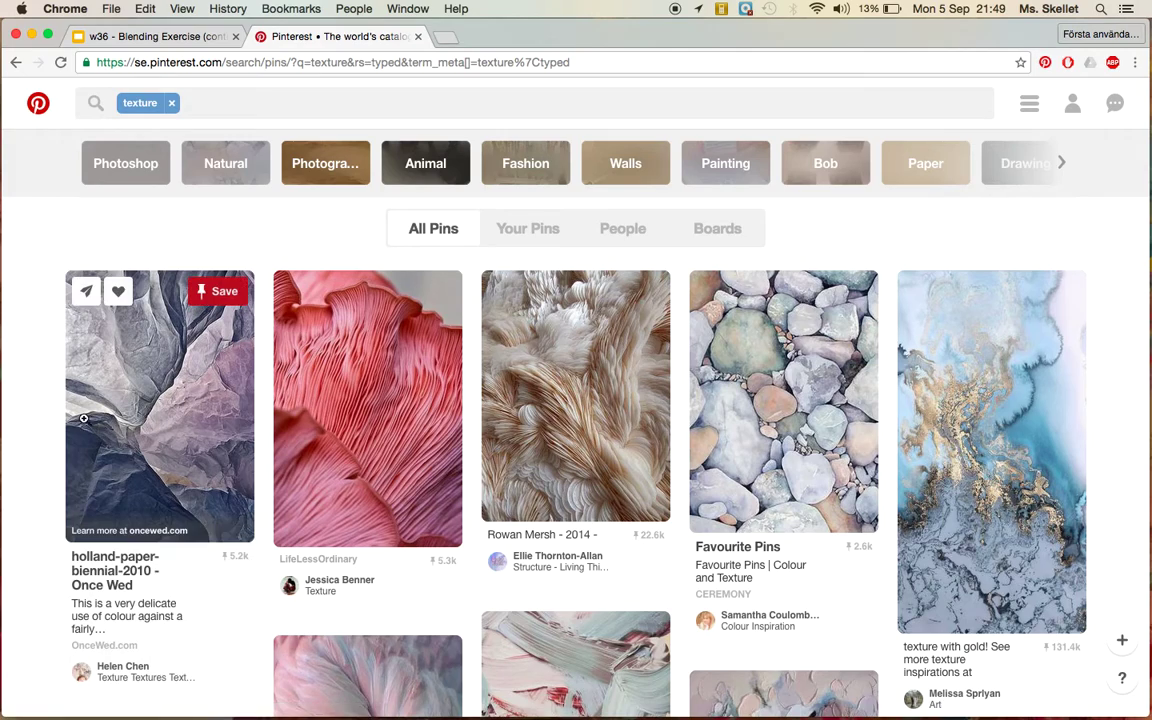
{"action": "scroll", "coordinate": [84, 418], "scroll_direction": "down", "scroll_amount": 5}
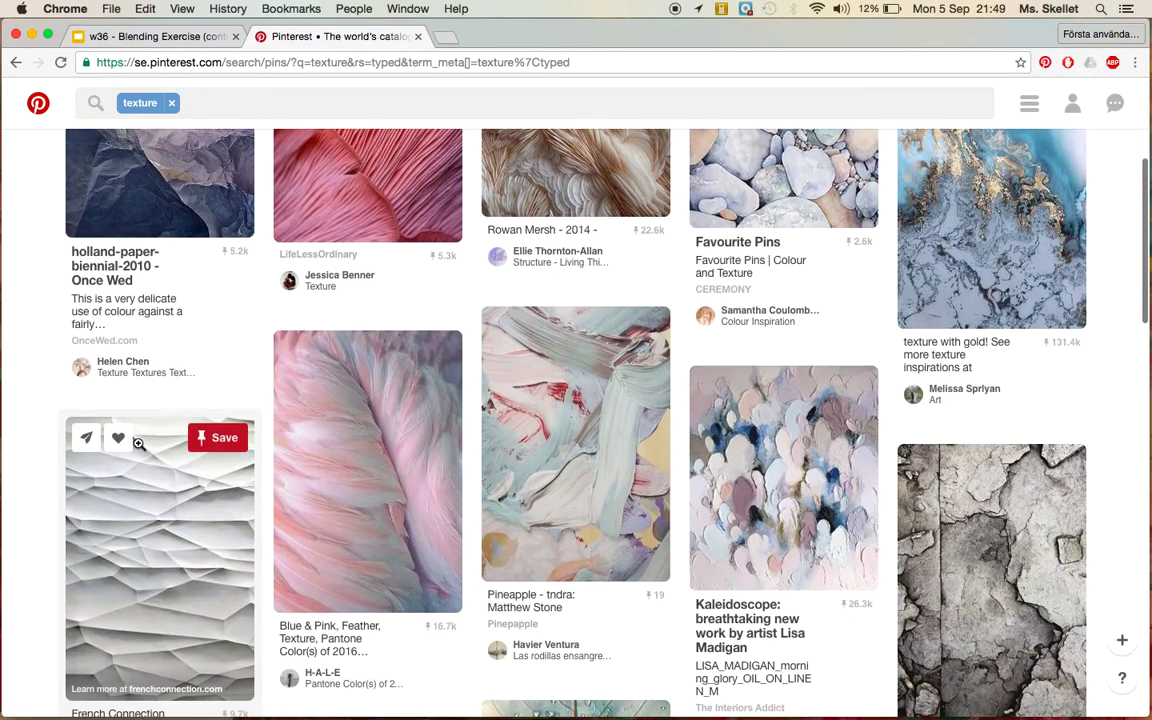
{"action": "scroll", "coordinate": [60, 530], "scroll_direction": "down", "scroll_amount": 8}
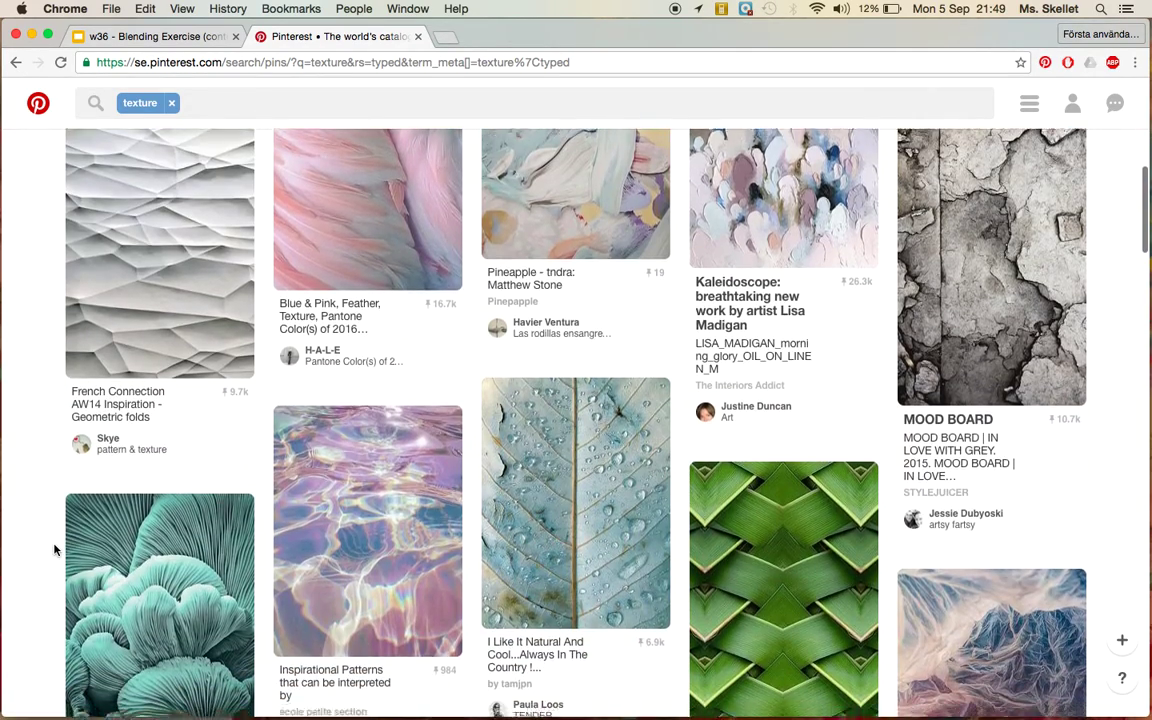
{"action": "scroll", "coordinate": [54, 548], "scroll_direction": "down", "scroll_amount": 5}
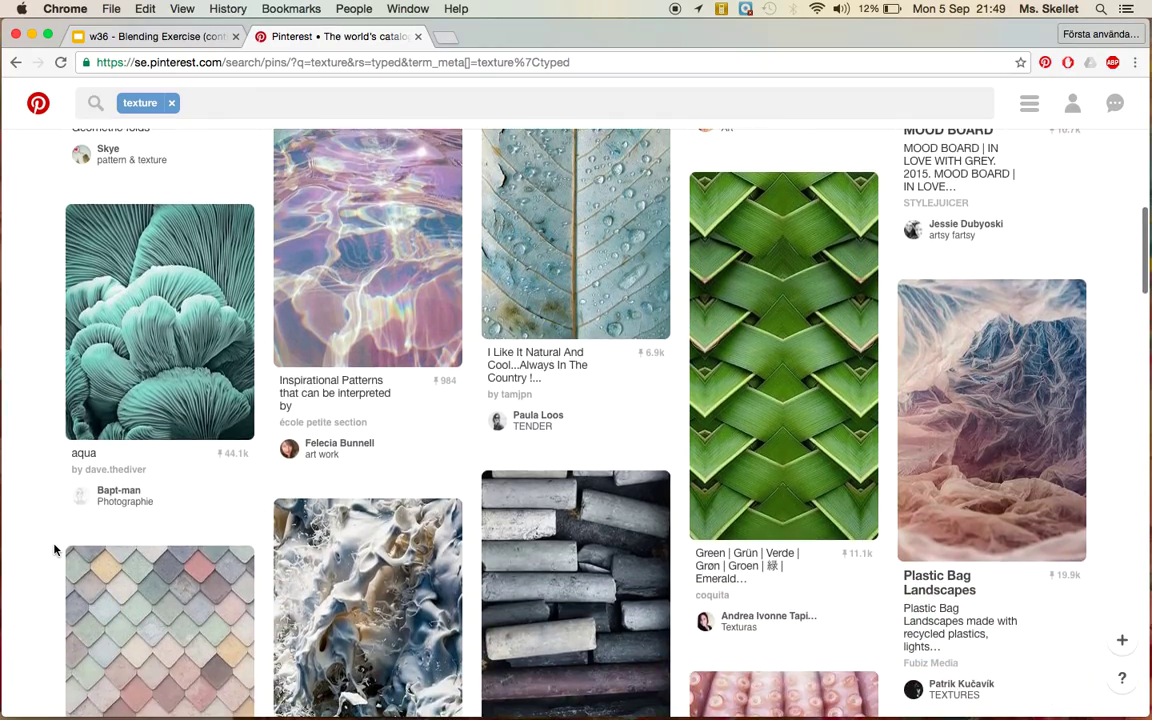
{"action": "scroll", "coordinate": [54, 548], "scroll_direction": "down", "scroll_amount": 3}
{"action": "scroll", "coordinate": [54, 548], "scroll_direction": "up", "scroll_amount": 15}
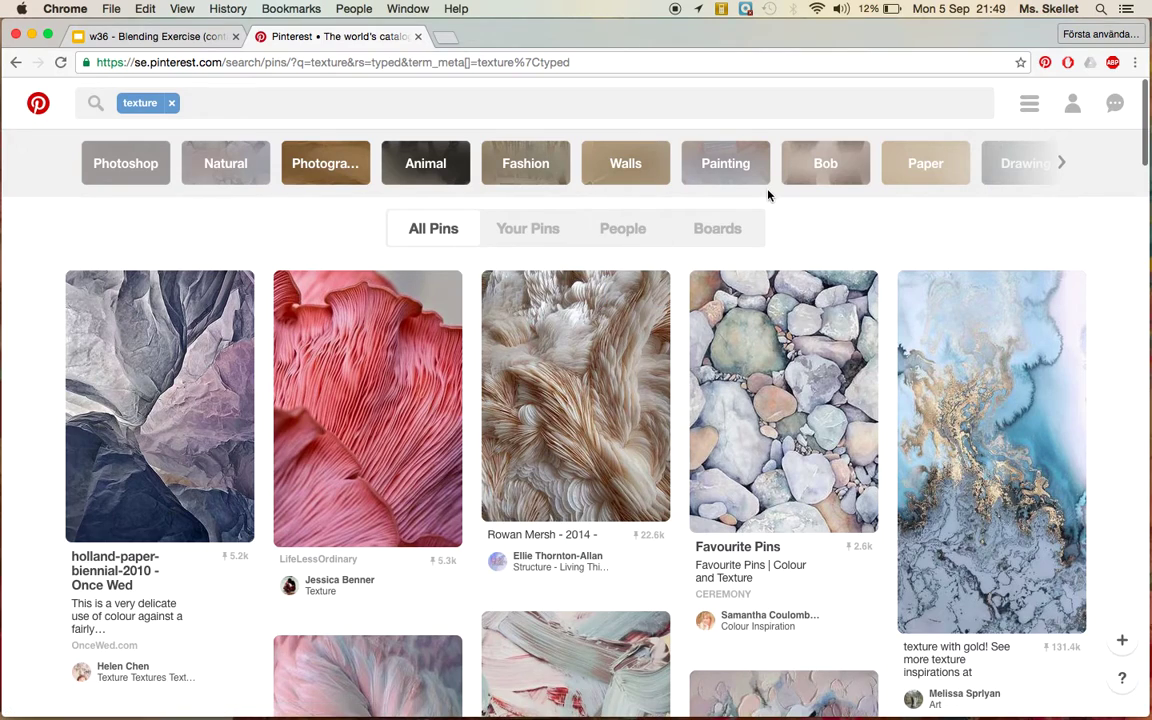
{"action": "left_click", "coordinate": [239, 178]}
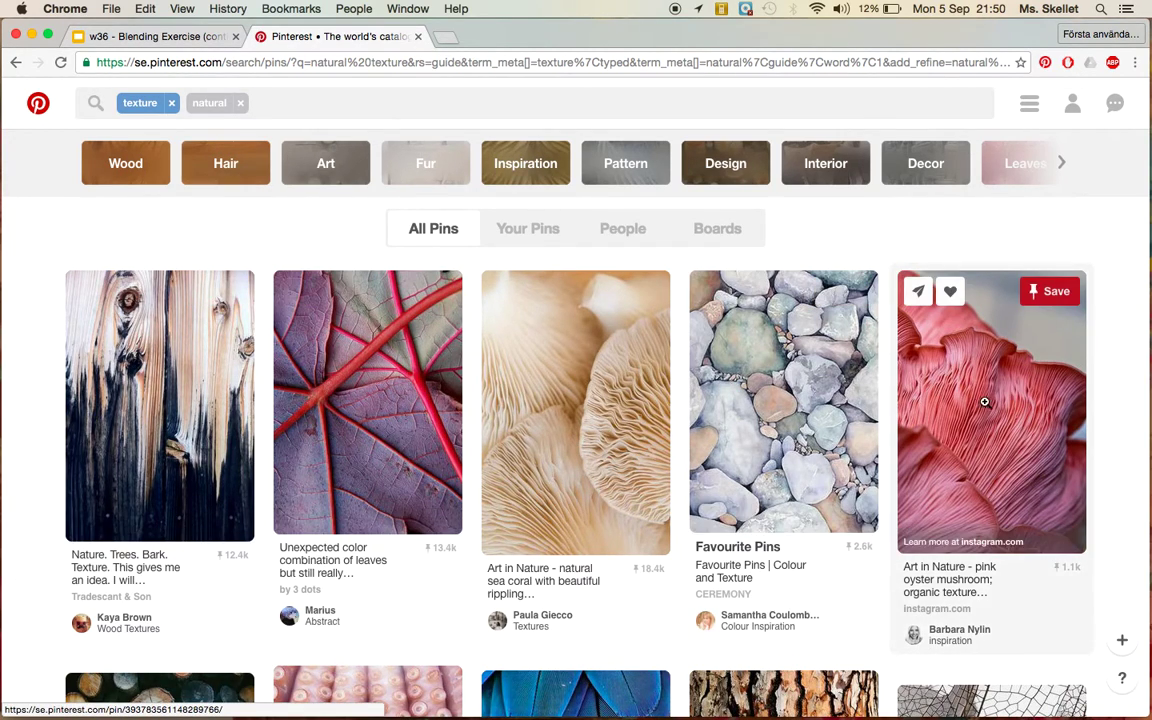
Browse the natural texture pins for interesting surfaces and return to the pinterest homework slide in Google Slides
{"action": "scroll", "coordinate": [965, 402], "scroll_direction": "down", "scroll_amount": 5}
{"action": "scroll", "coordinate": [973, 407], "scroll_direction": "down", "scroll_amount": 2}
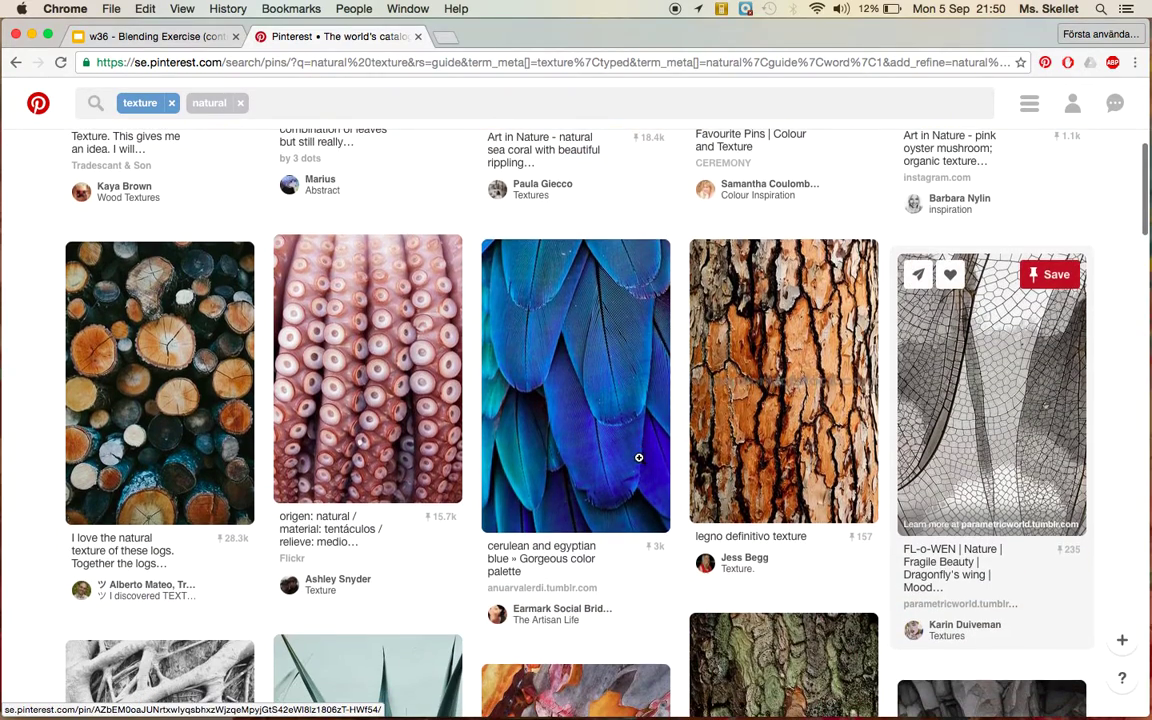
{"action": "scroll", "coordinate": [386, 427], "scroll_direction": "down", "scroll_amount": 7}
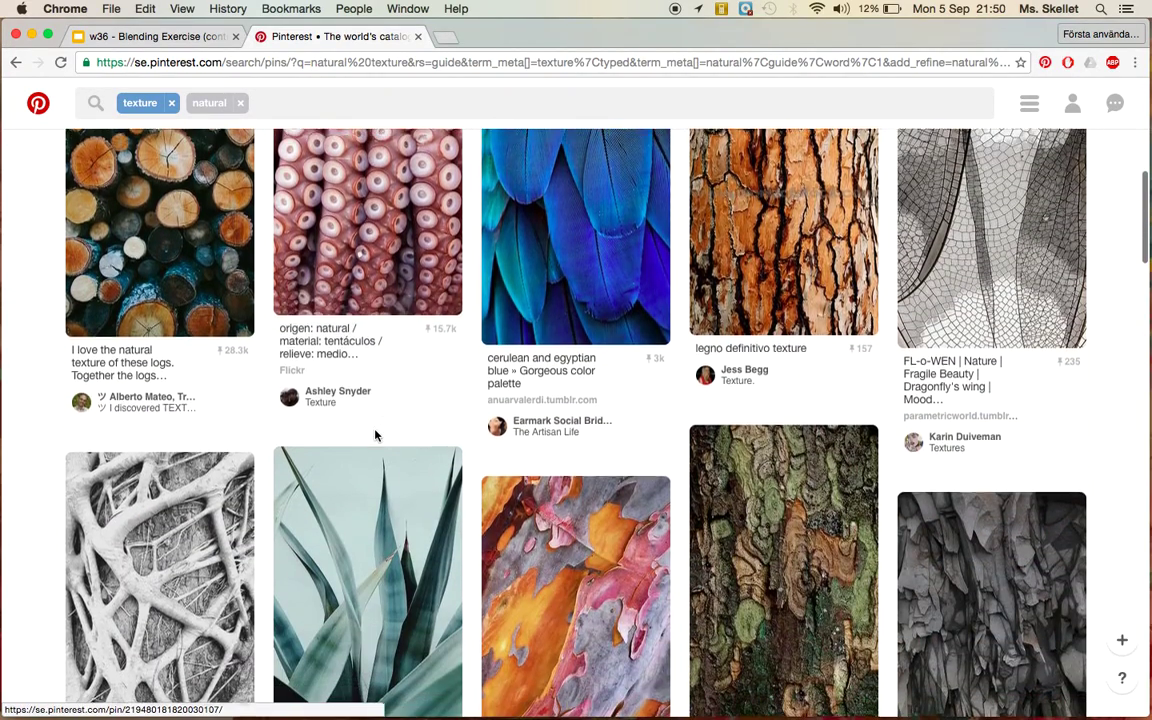
{"action": "scroll", "coordinate": [118, 566], "scroll_direction": "down", "scroll_amount": 10}
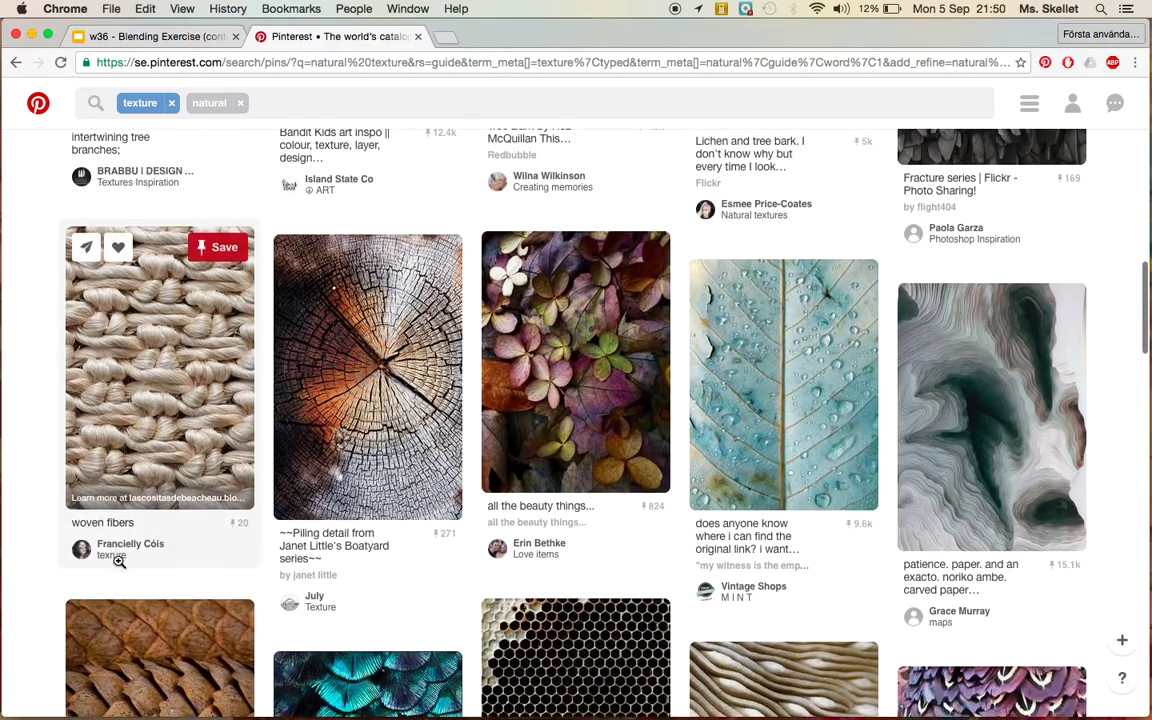
{"action": "scroll", "coordinate": [118, 561], "scroll_direction": "down", "scroll_amount": 4}
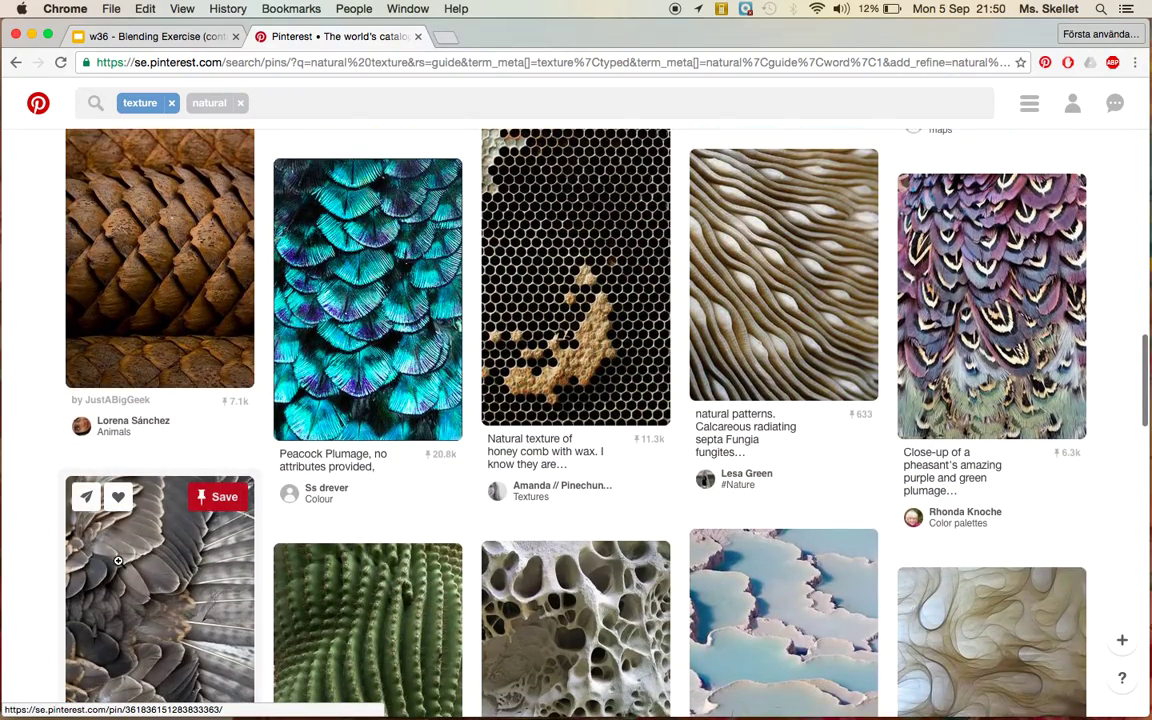
{"action": "scroll", "coordinate": [118, 565], "scroll_direction": "down", "scroll_amount": 7}
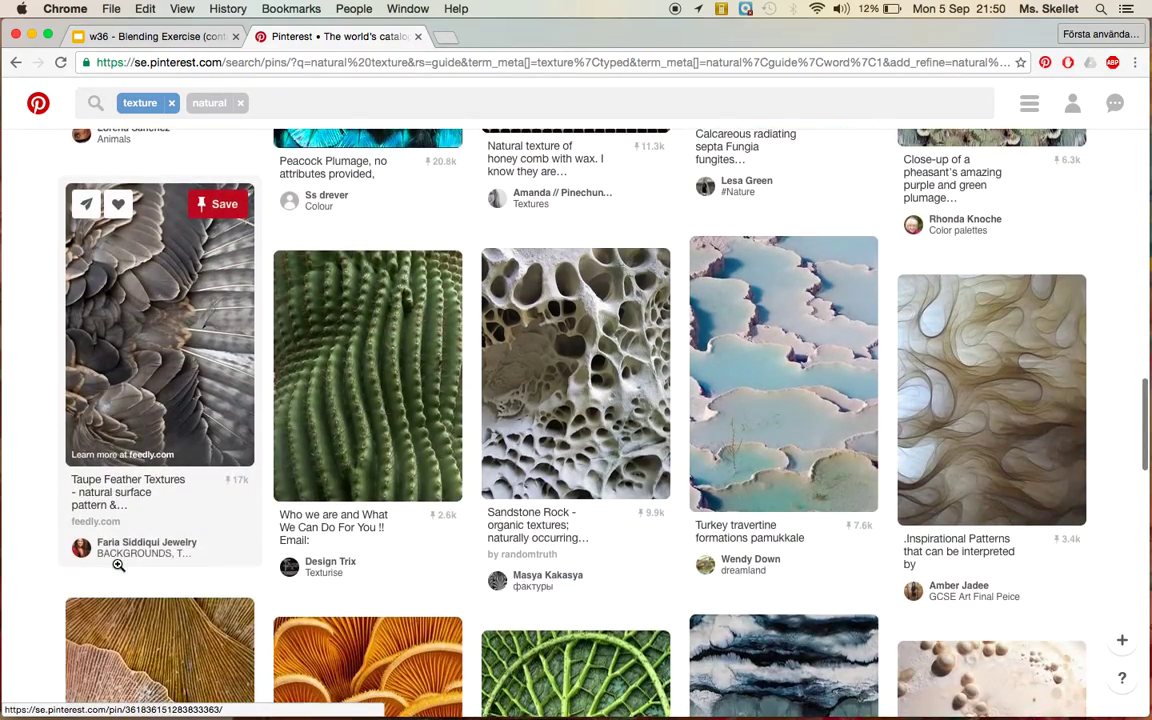
{"action": "scroll", "coordinate": [118, 566], "scroll_direction": "down", "scroll_amount": 3}
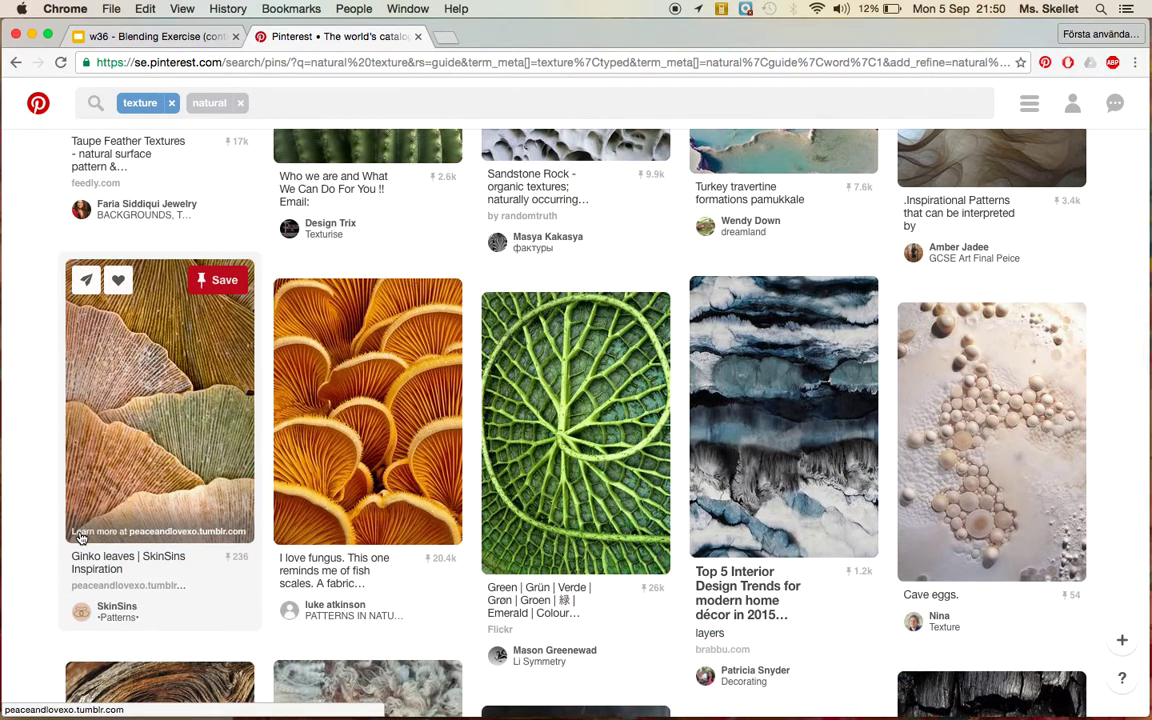
{"action": "scroll", "coordinate": [82, 537], "scroll_direction": "down", "scroll_amount": 7}
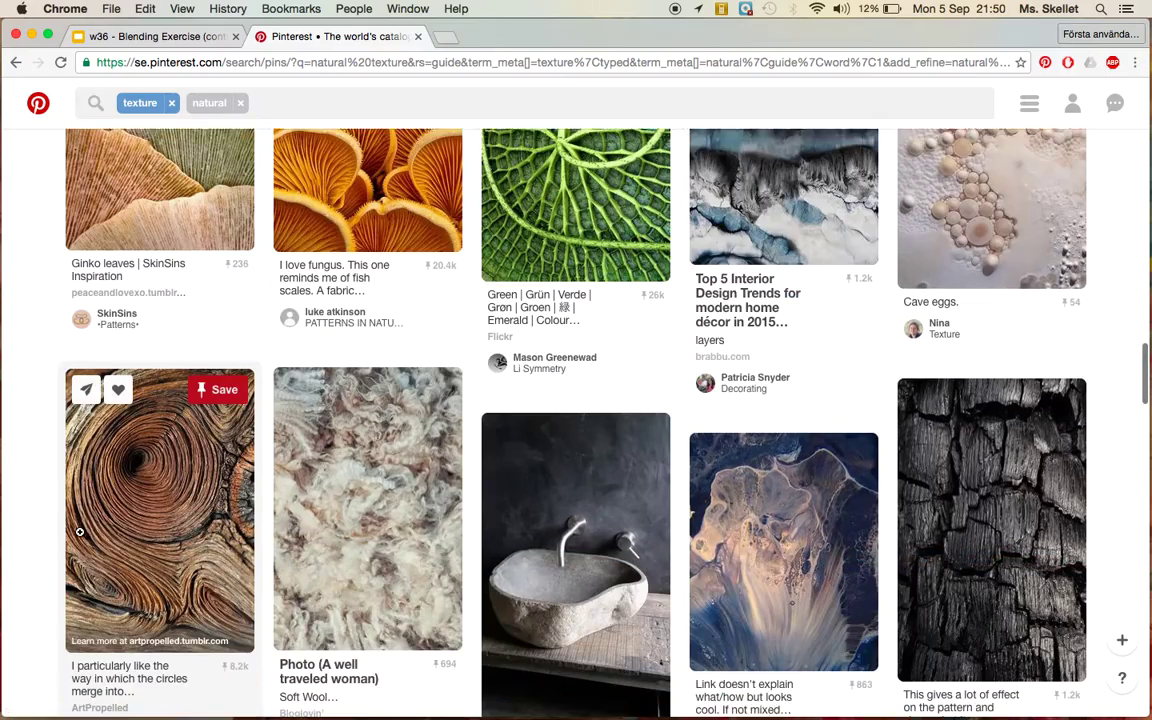
{"action": "scroll", "coordinate": [80, 532], "scroll_direction": "down", "scroll_amount": 6}
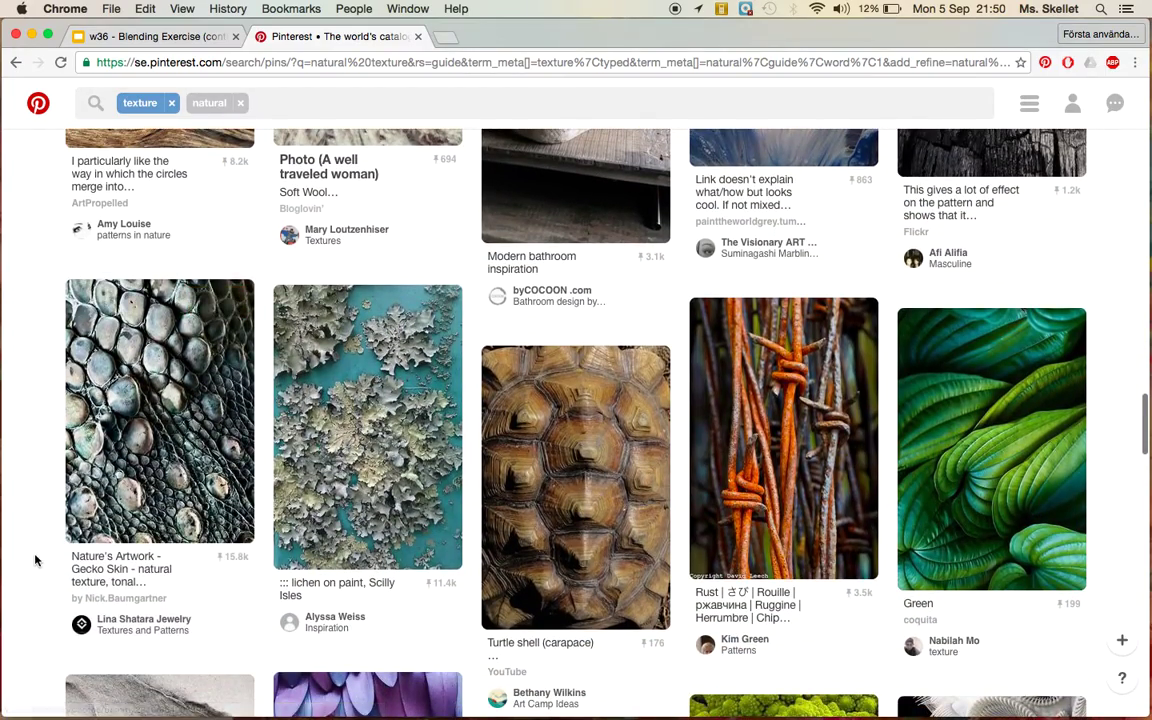
{"action": "scroll", "coordinate": [60, 500], "scroll_direction": "down", "scroll_amount": 1}
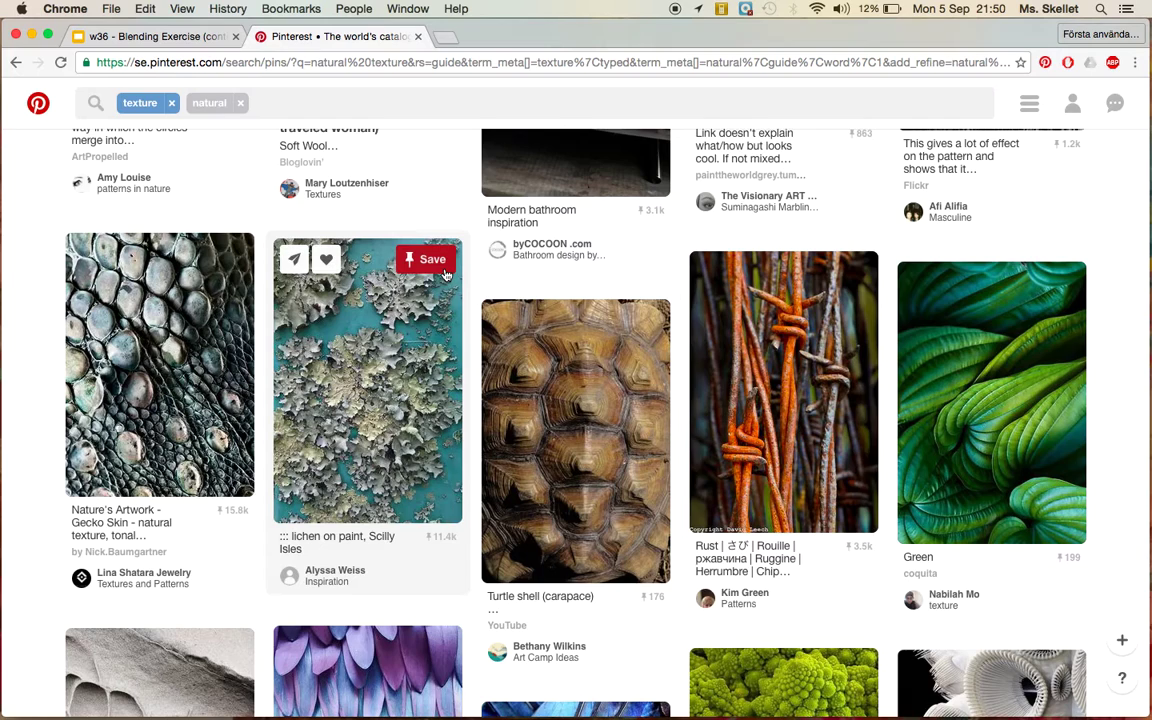
{"action": "left_click", "coordinate": [190, 36]}
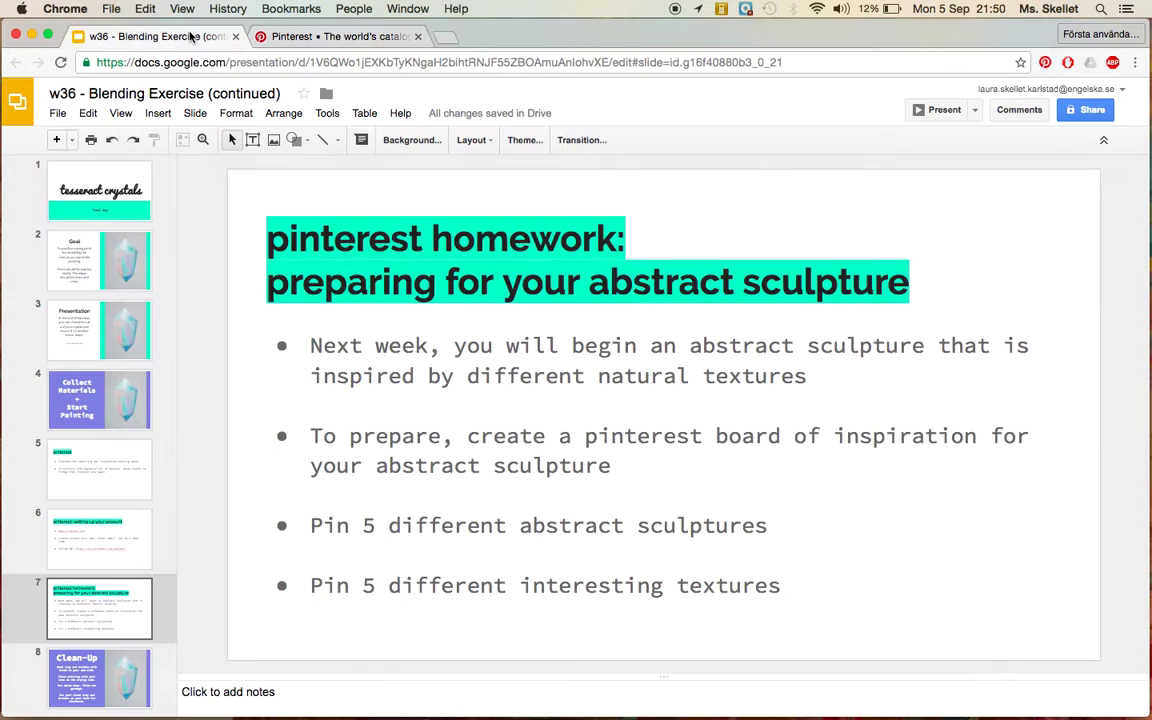